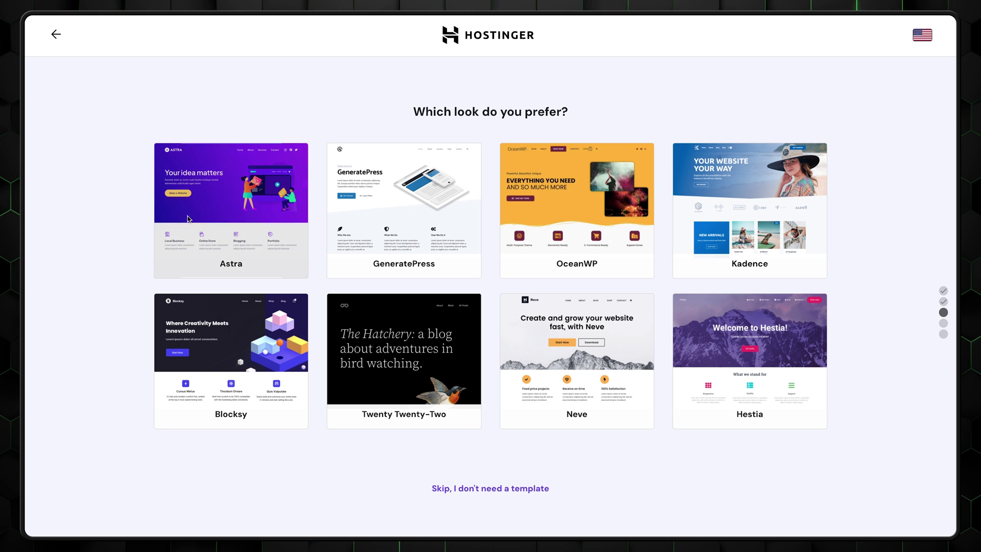
# - Choose to build with Classic Starter Templates, select Elementor as the page builder, and browse its templates
pyautogui.moveTo(453, 211)
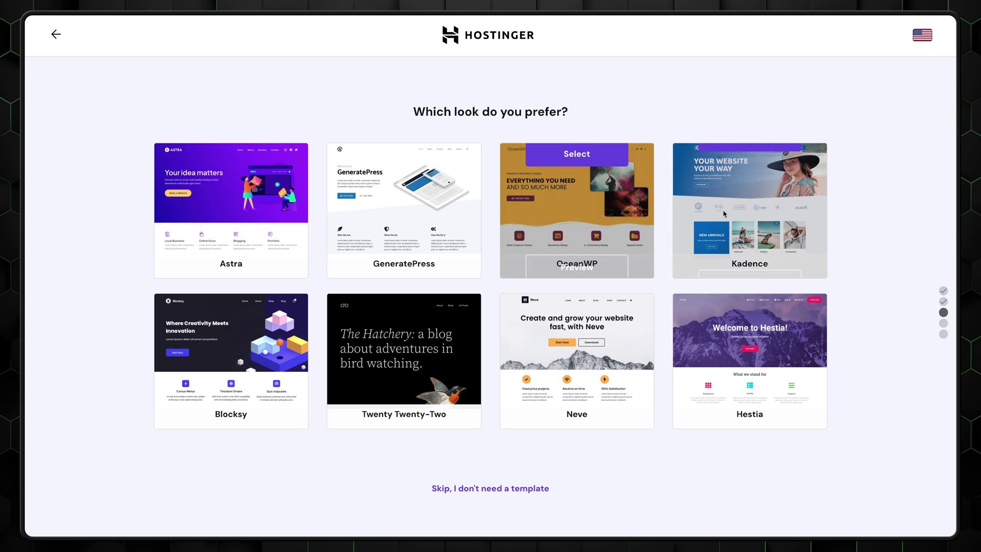
pyautogui.moveTo(761, 214)
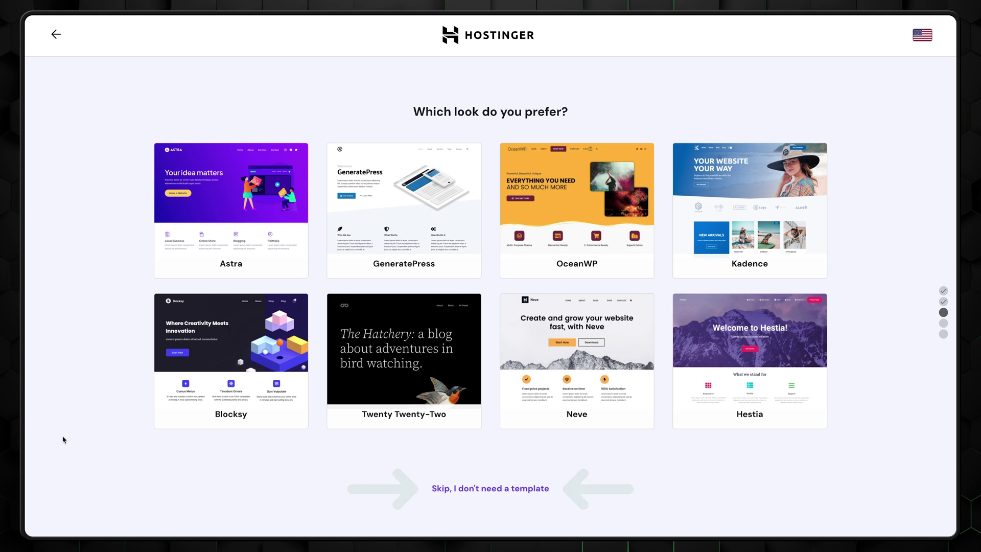
pyautogui.moveTo(182, 223)
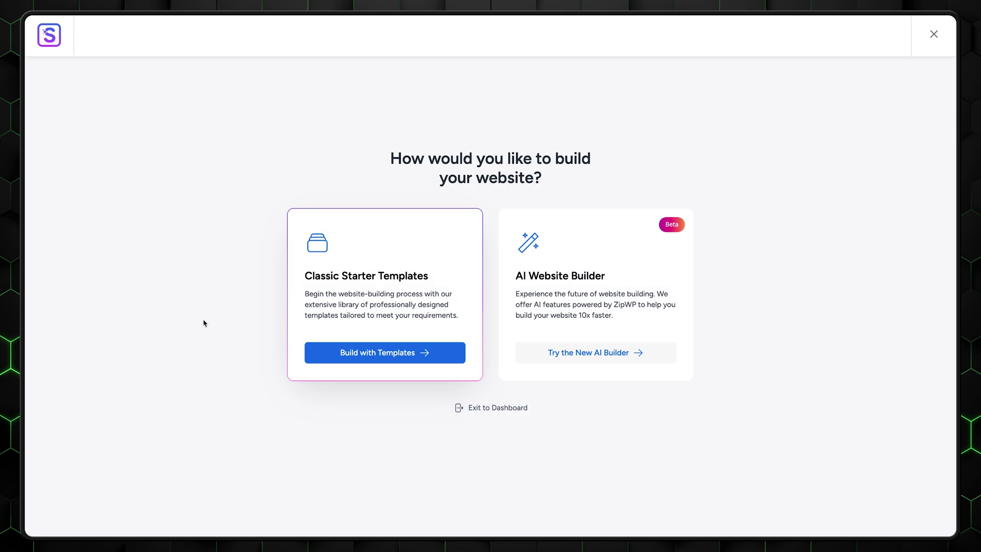
pyautogui.click(427, 352)
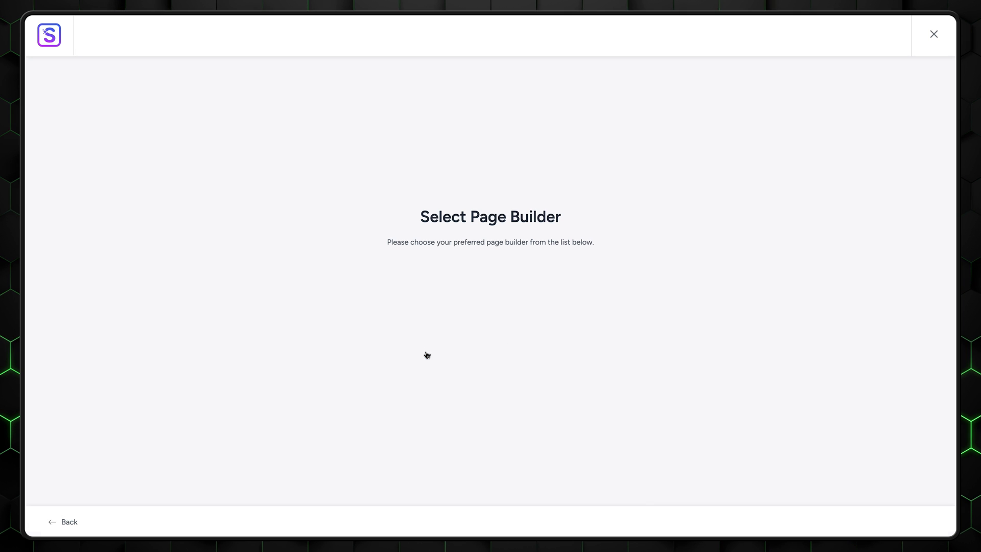
pyautogui.click(491, 327)
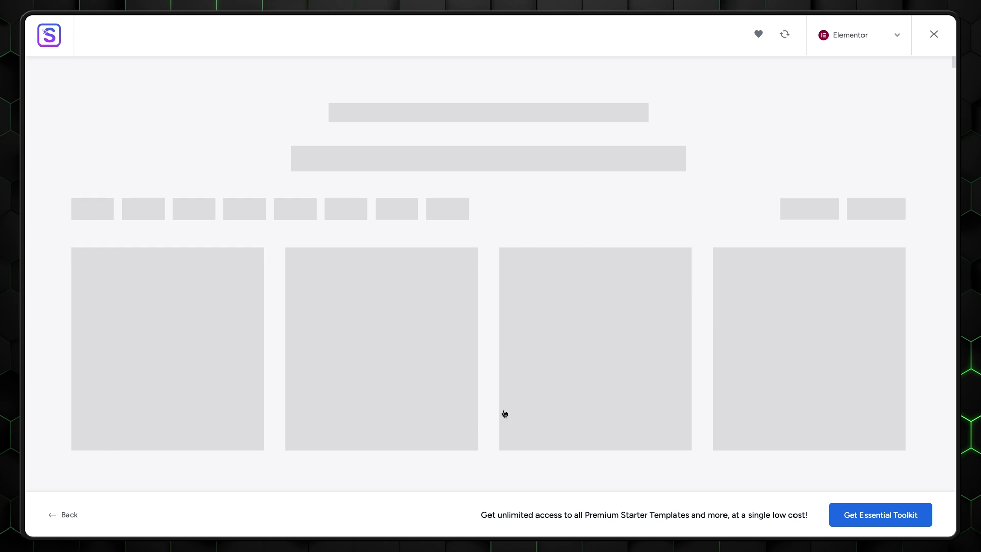
pyautogui.scroll(-10, 104, 323)
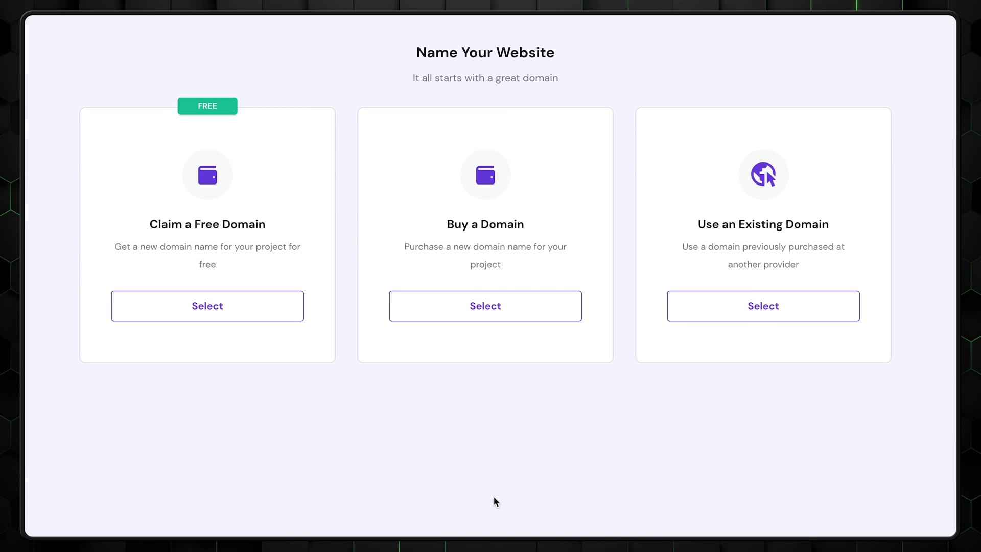
# - Select the option to claim a free domain and open the choice of domain extensions
pyautogui.click(215, 307)
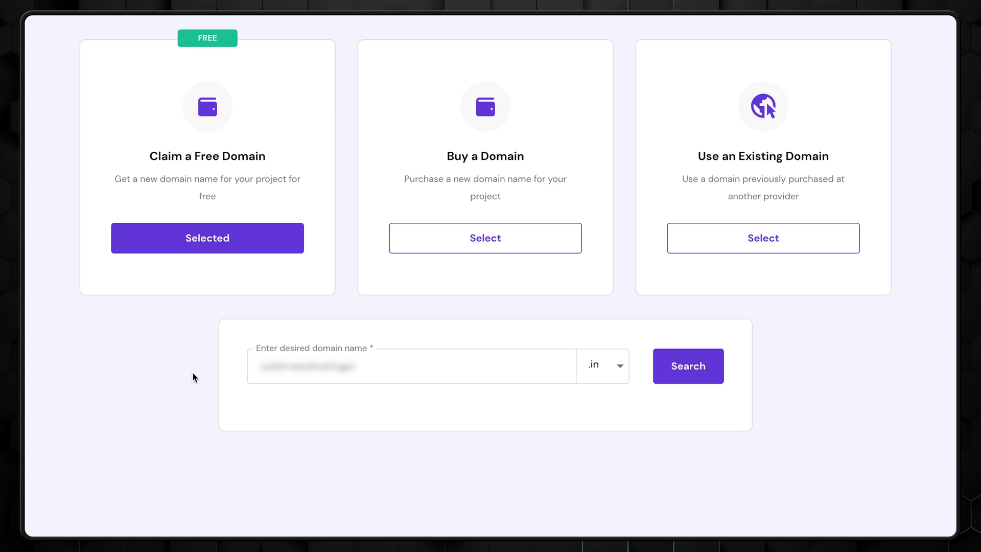
pyautogui.click(619, 372)
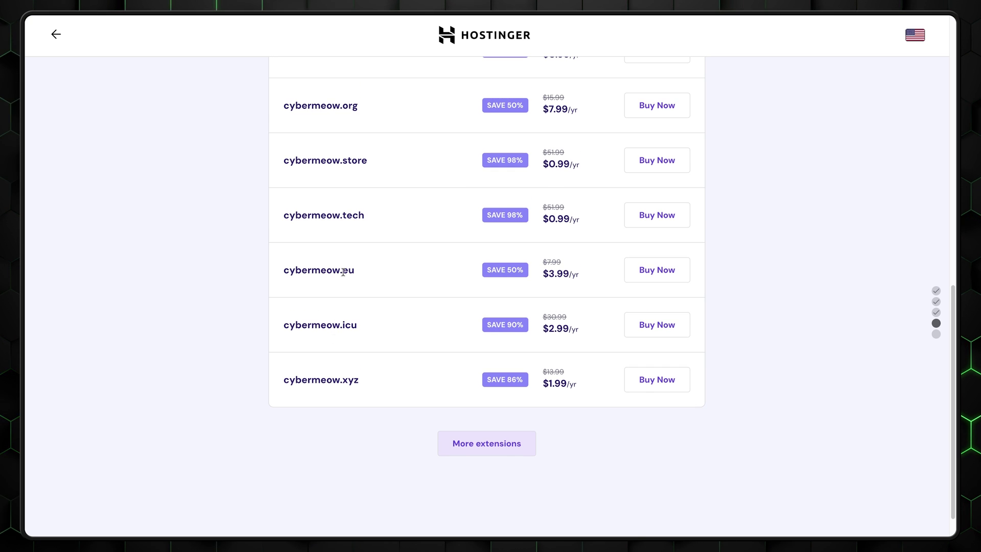
# - Review the available cybermeow domains and their prices, comparing the search results with the suggested alternatives
pyautogui.scroll(6, 343, 272)
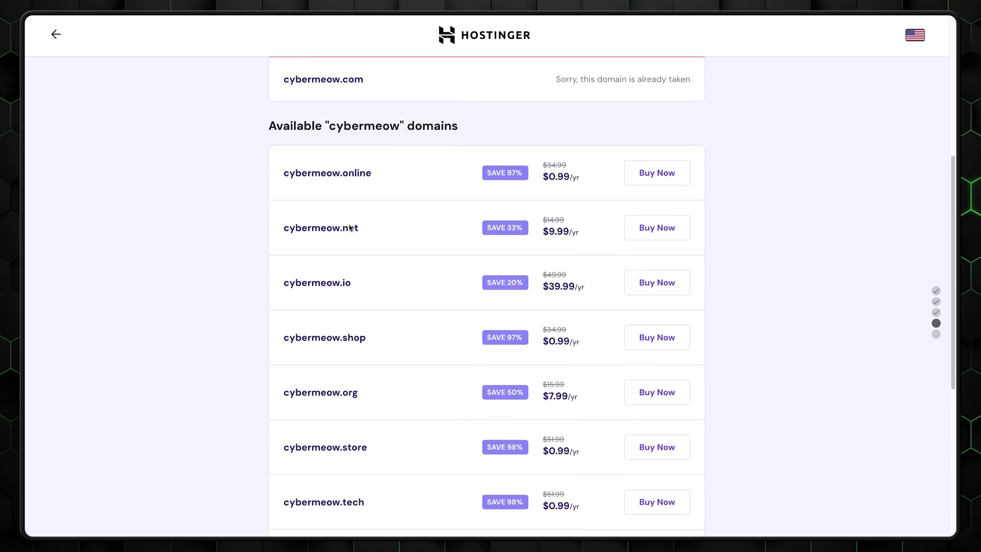
pyautogui.scroll(2, 350, 228)
pyautogui.click(602, 115)
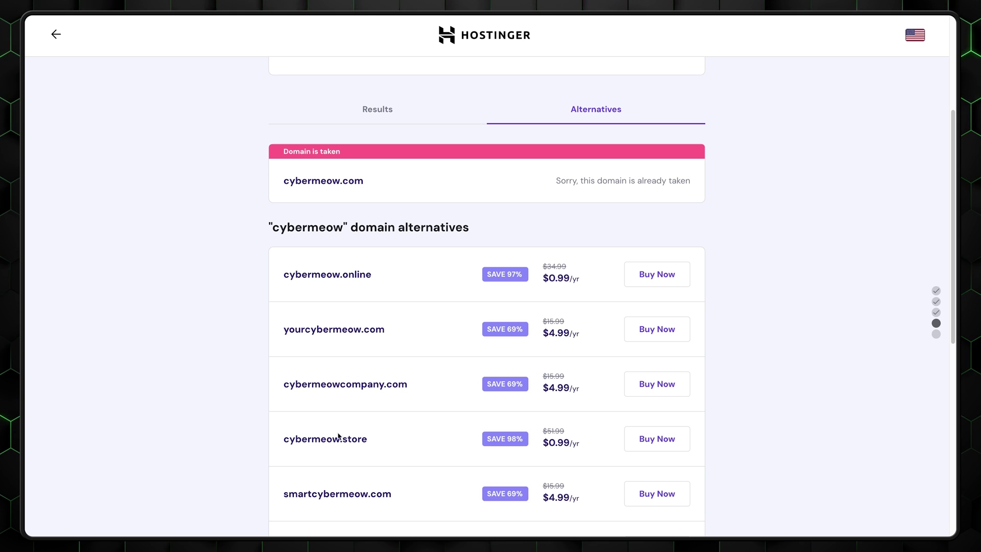
pyautogui.click(367, 110)
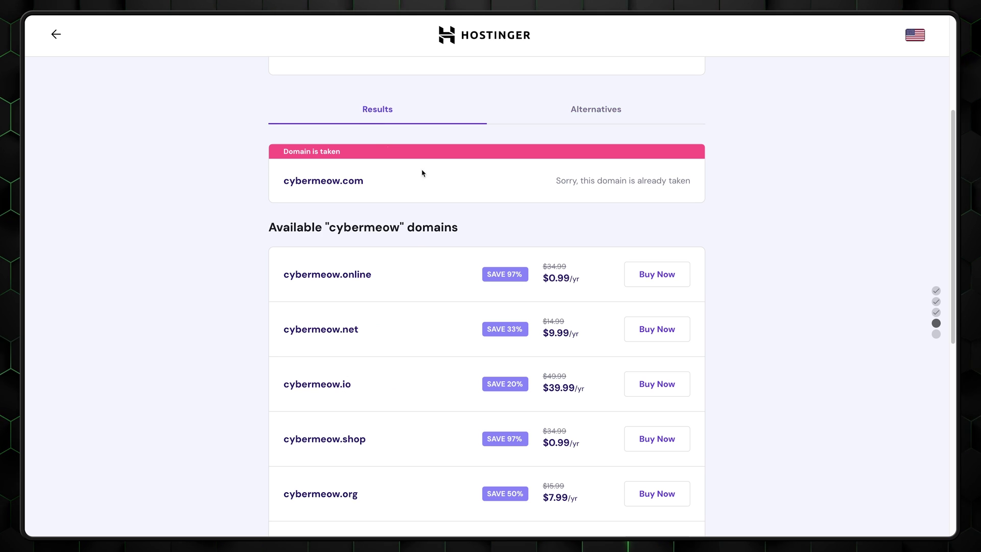
pyautogui.moveTo(542, 284); pyautogui.dragTo(565, 266)
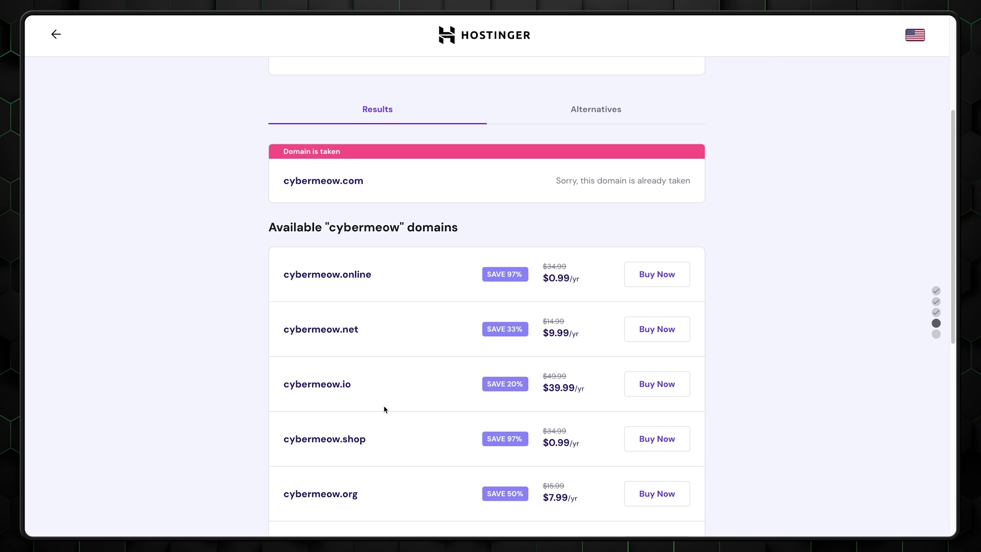
pyautogui.scroll(4, 385, 409)
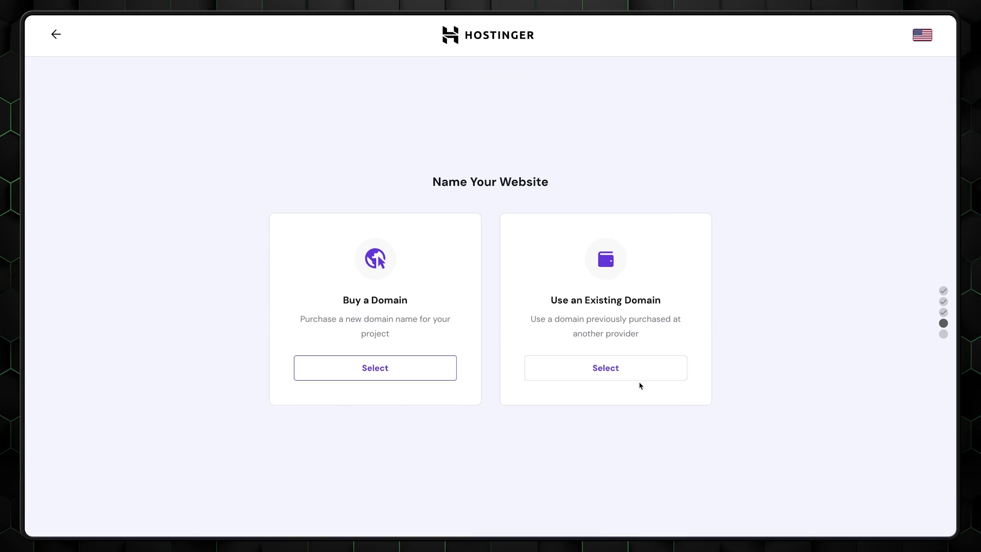
# - Choose to use an existing domain and enter subdomain.domain.com as its name, highlighting the parts of the address
pyautogui.click(642, 376)
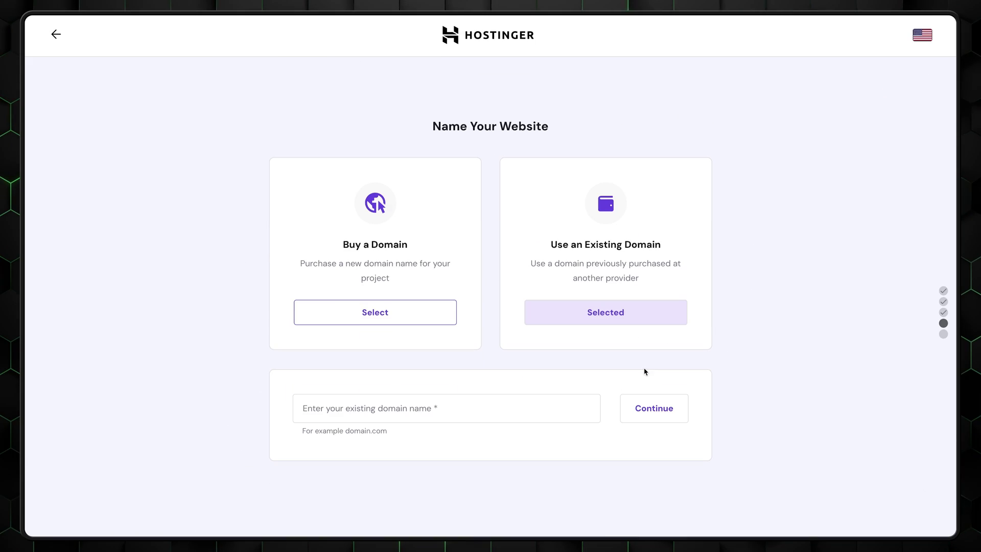
pyautogui.click(445, 409)
pyautogui.write('subdomai')
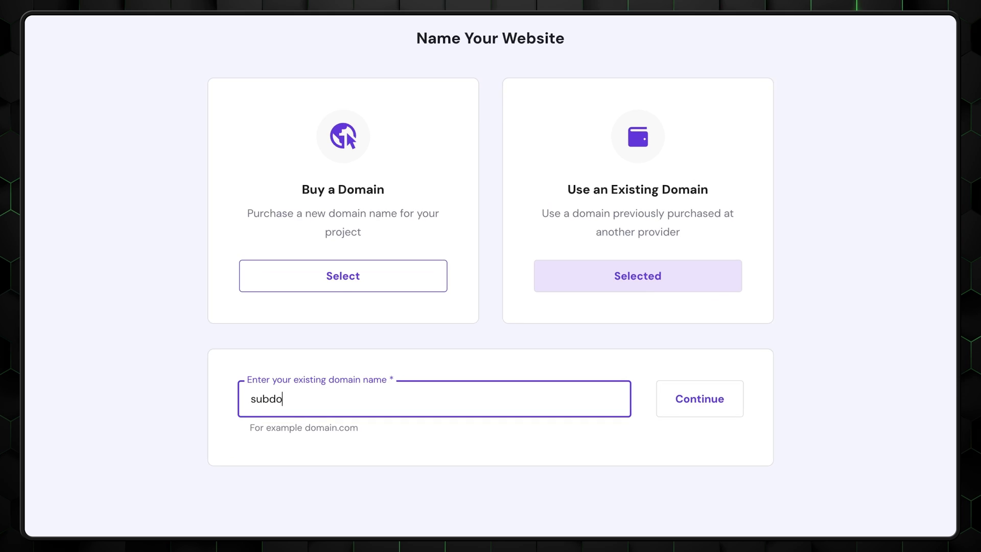
pyautogui.write('n.domain.com')
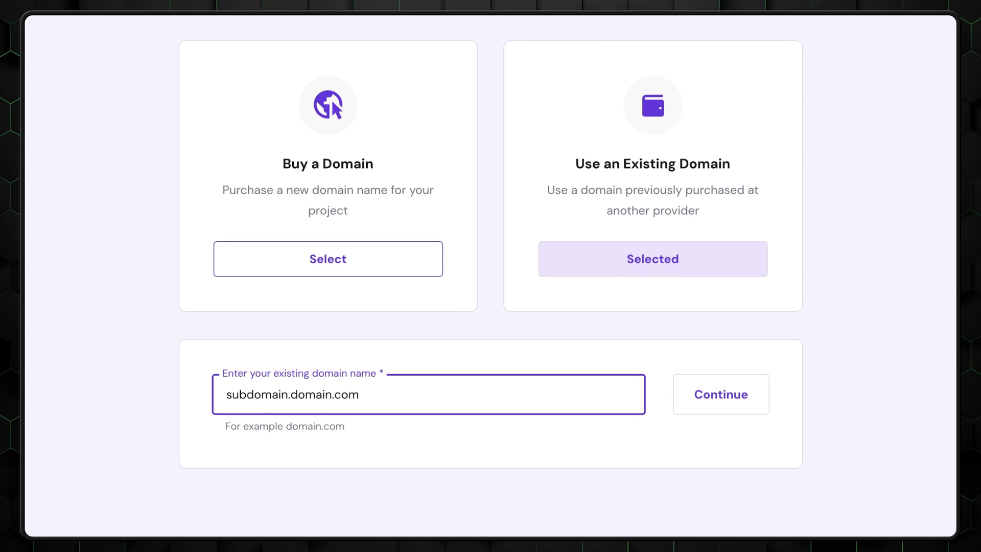
pyautogui.moveTo(230, 395); pyautogui.dragTo(331, 399)
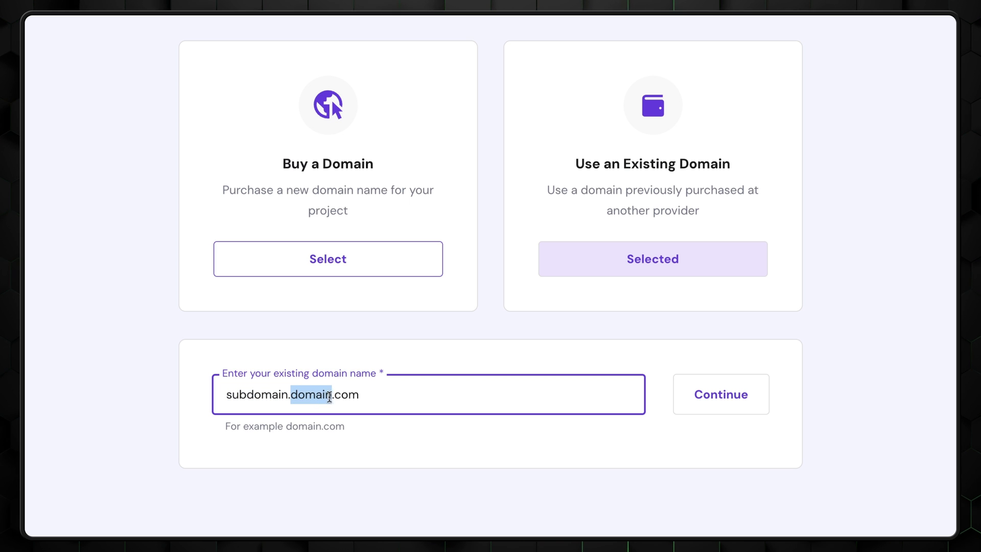
pyautogui.click(385, 398)
pyautogui.moveTo(391, 398); pyautogui.dragTo(204, 399)
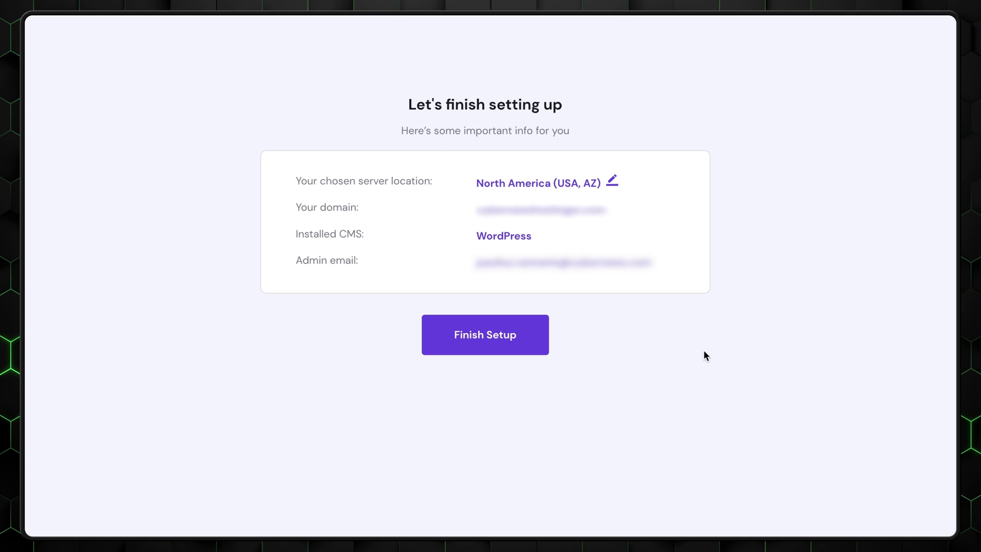
# - Edit the server location in the setup summary and choose North America (USA, AZ) from the available locations
pyautogui.click(614, 183)
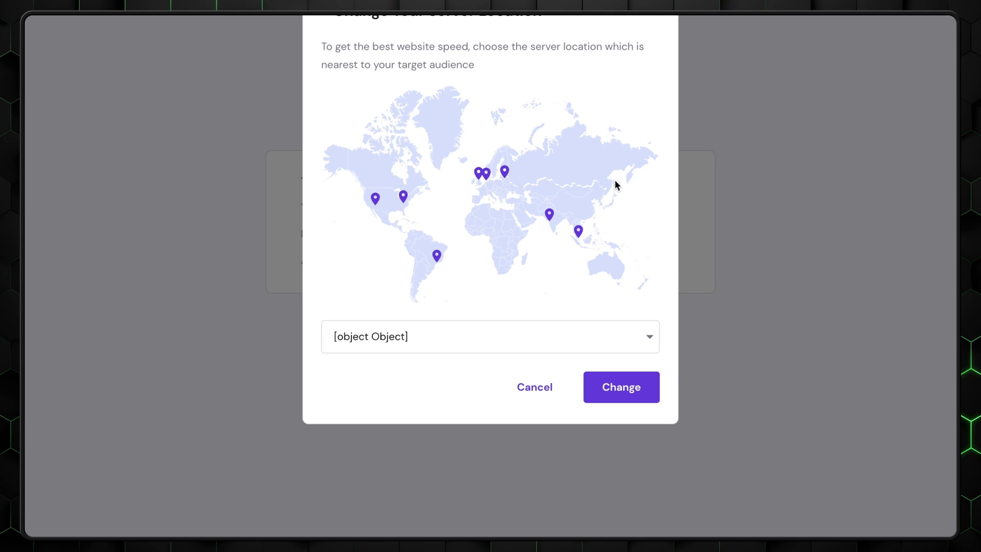
pyautogui.click(500, 339)
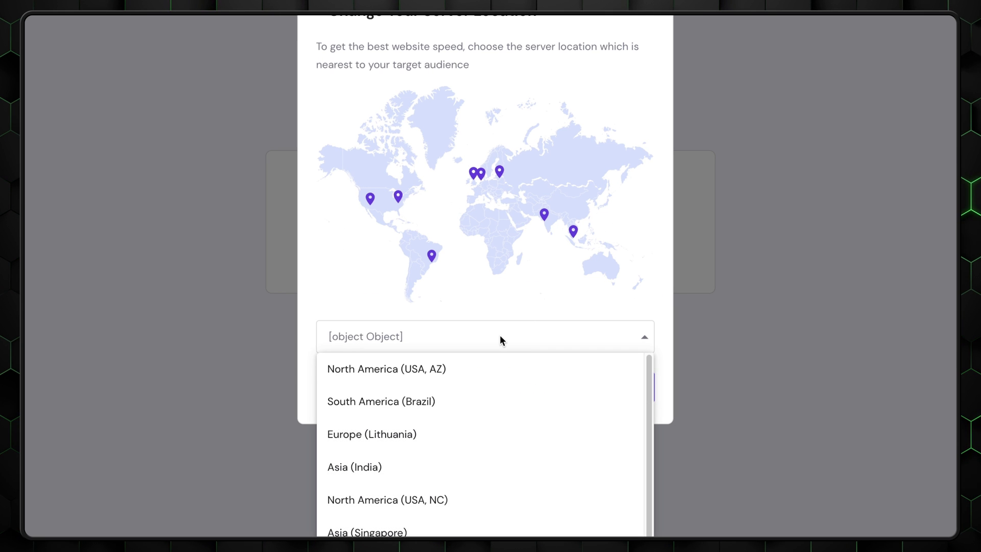
pyautogui.scroll(-1, 514, 450)
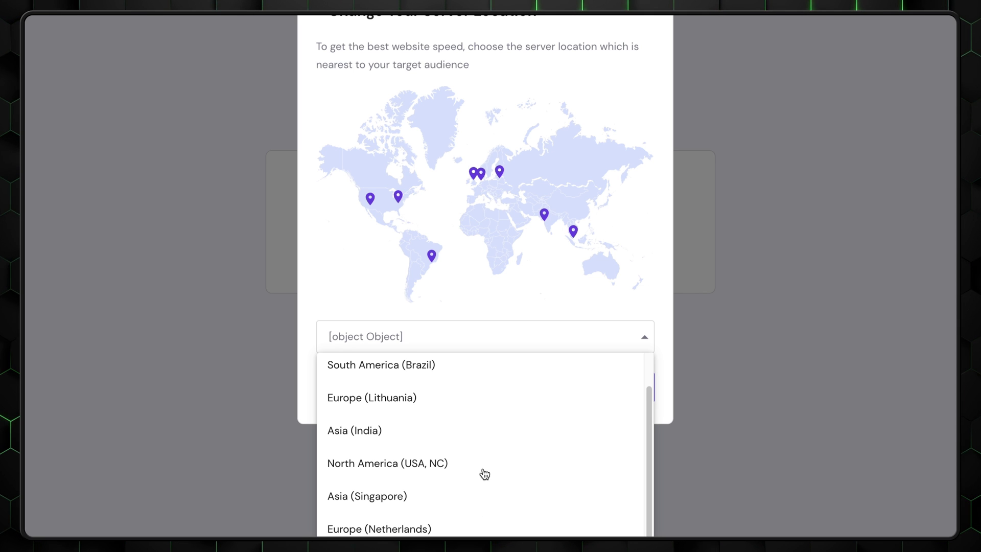
pyautogui.scroll(1, 484, 468)
pyautogui.click(466, 369)
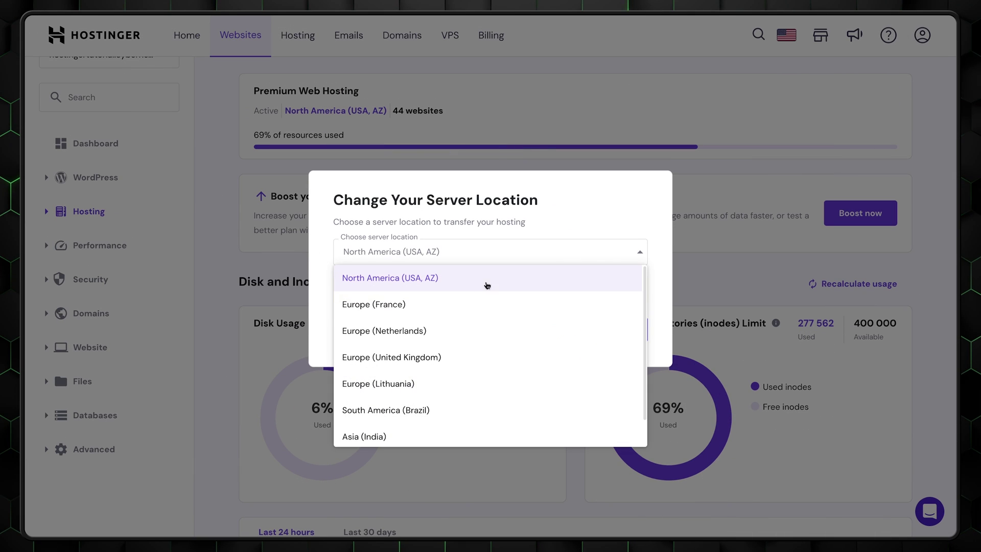
# - Choose Europe (United Kingdom) as the server location for the hosting transfer and highlight the transfer limit notice
pyautogui.scroll(-1, 372, 307)
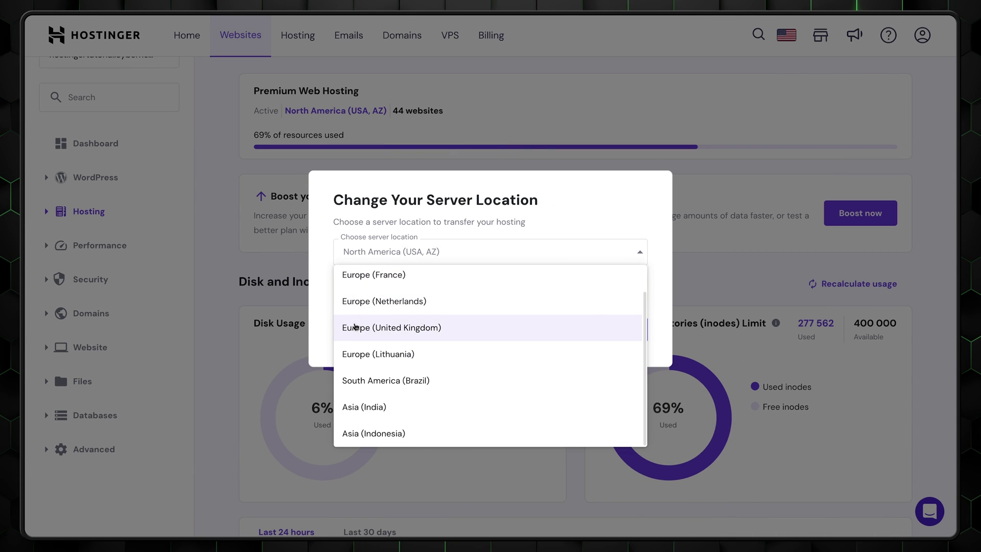
pyautogui.click(356, 327)
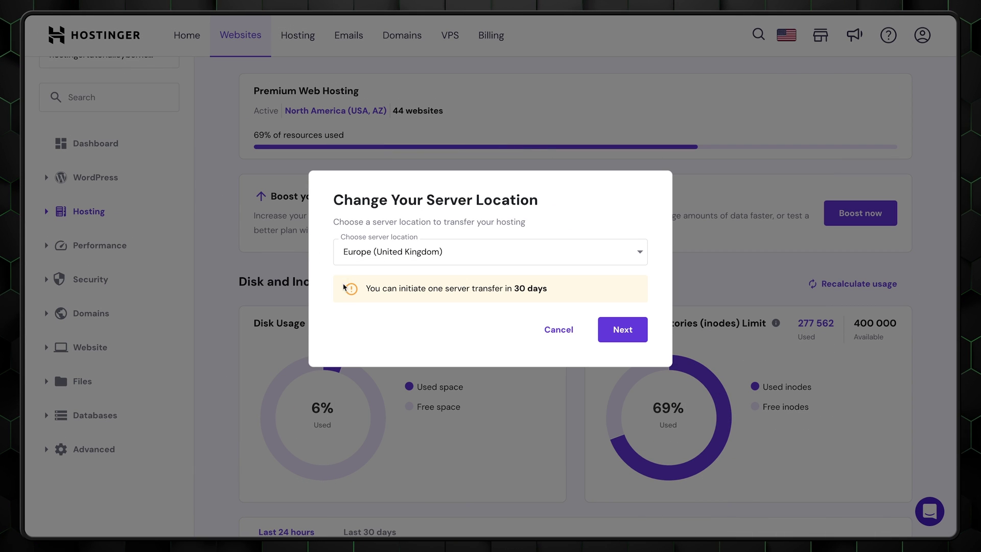
pyautogui.moveTo(366, 285); pyautogui.dragTo(564, 293)
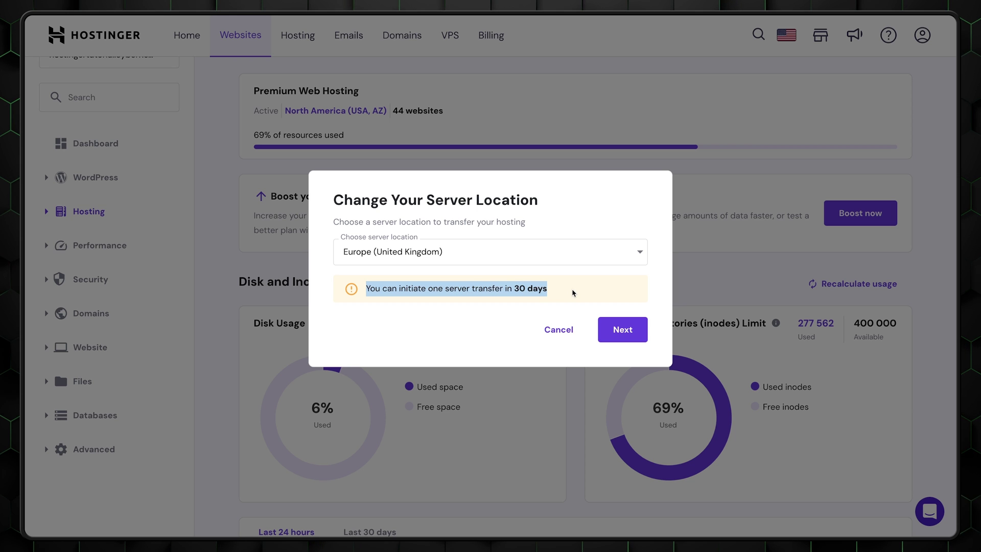
pyautogui.click(574, 293)
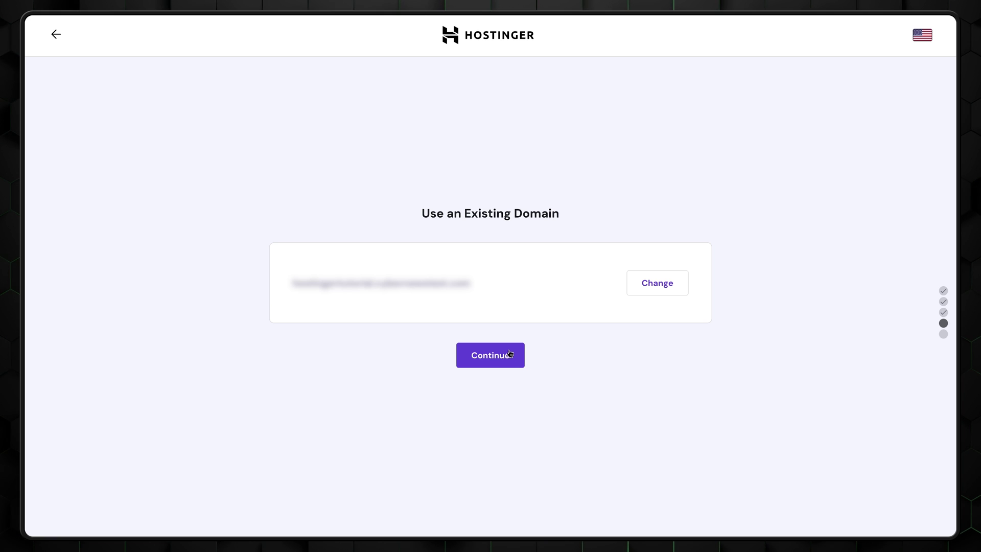
# - Continue with the existing domain and open the new website's WordPress admin panel
pyautogui.click(510, 354)
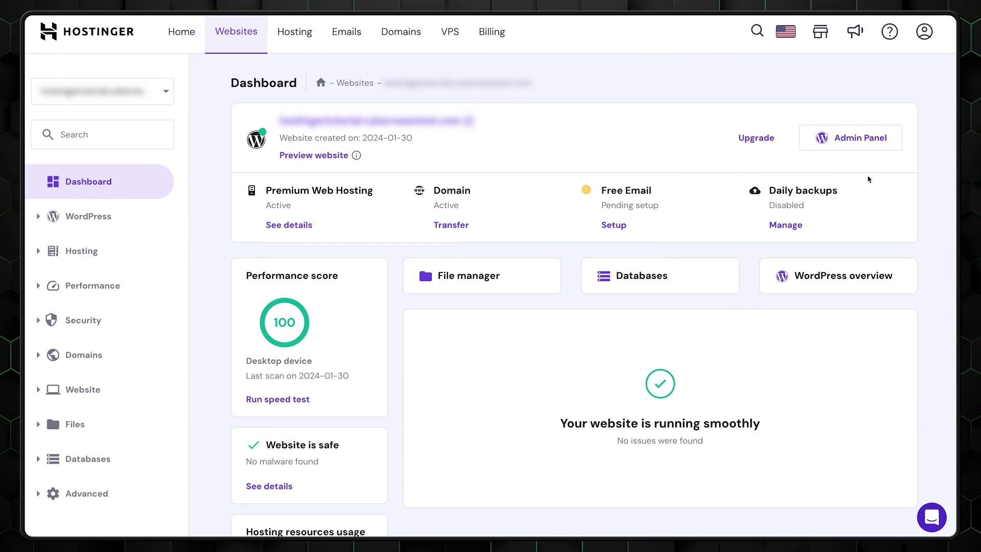
pyautogui.click(845, 137)
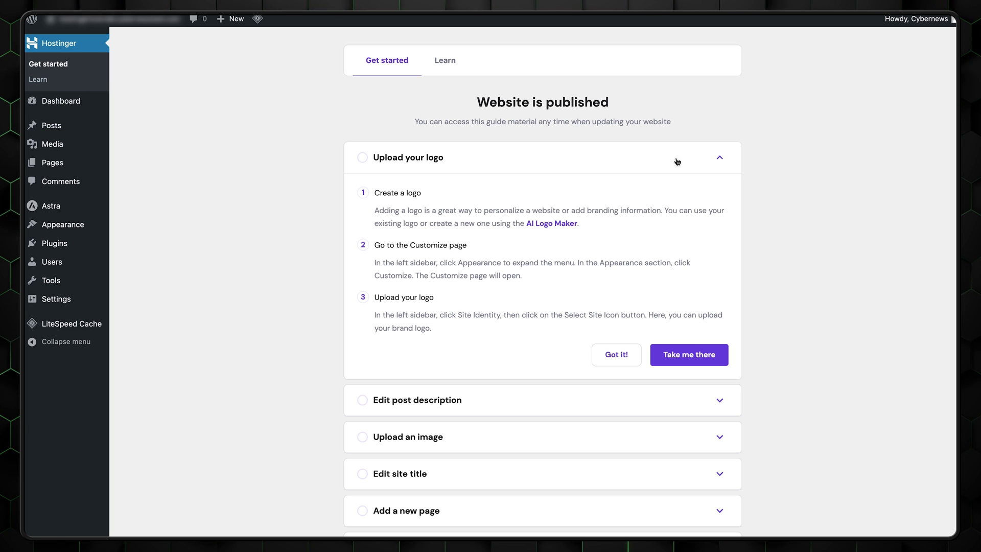
# - Read the Get started guide, expanding its instructions for editing a post description, uploading an image, editing the site title and adding a page
pyautogui.scroll(-3, 518, 352)
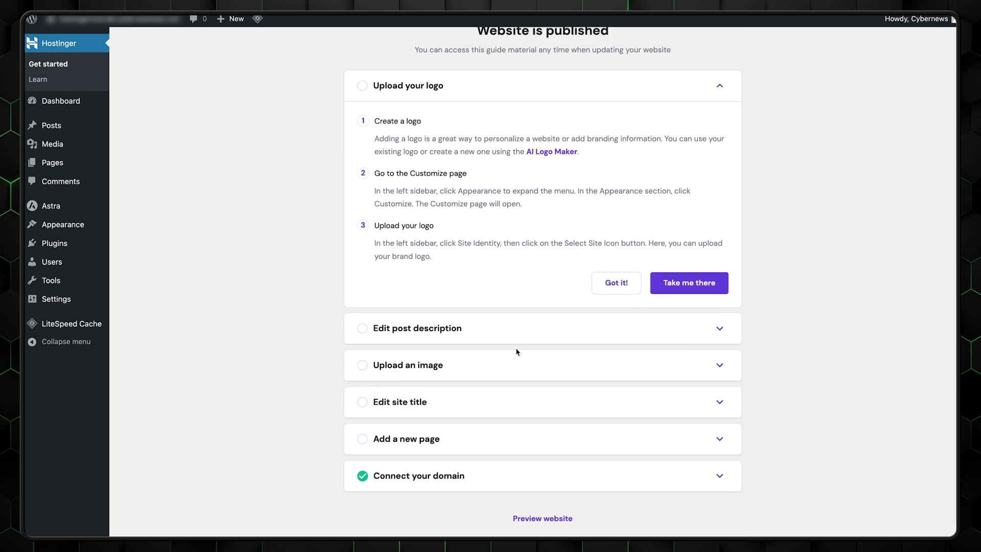
pyautogui.click(610, 301)
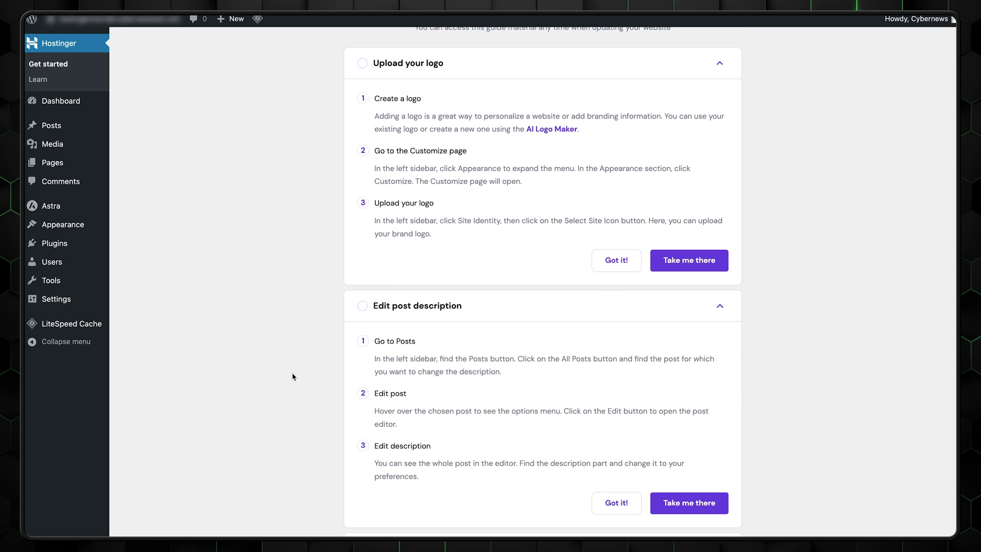
pyautogui.scroll(-5, 294, 380)
pyautogui.click(525, 353)
pyautogui.scroll(-5, 193, 339)
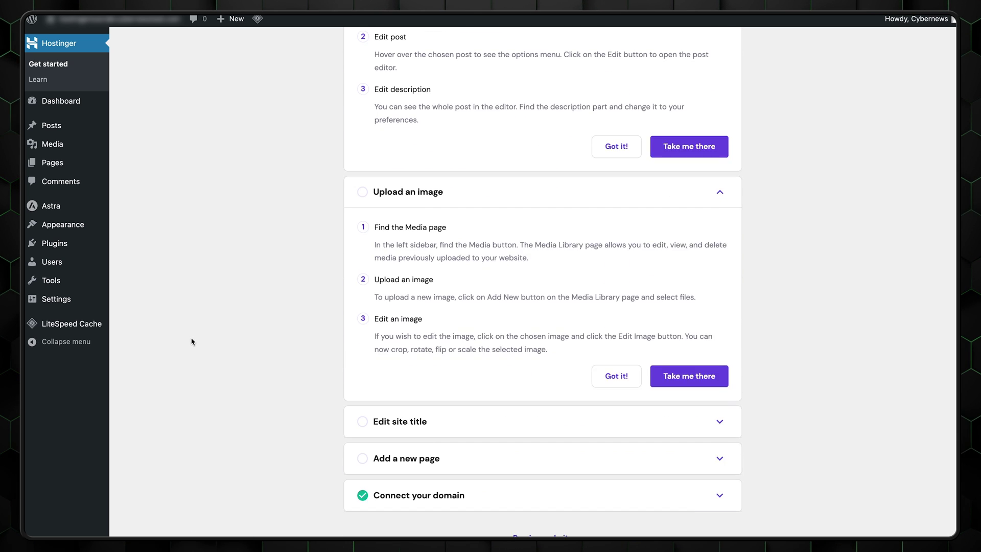
pyautogui.click(510, 386)
pyautogui.scroll(-3, 260, 364)
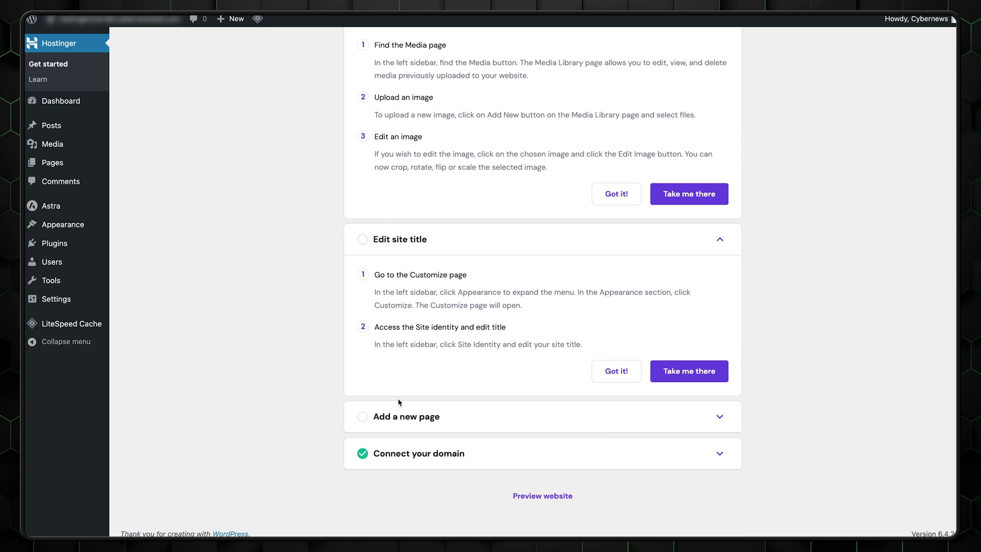
pyautogui.click(518, 418)
pyautogui.scroll(-5, 259, 369)
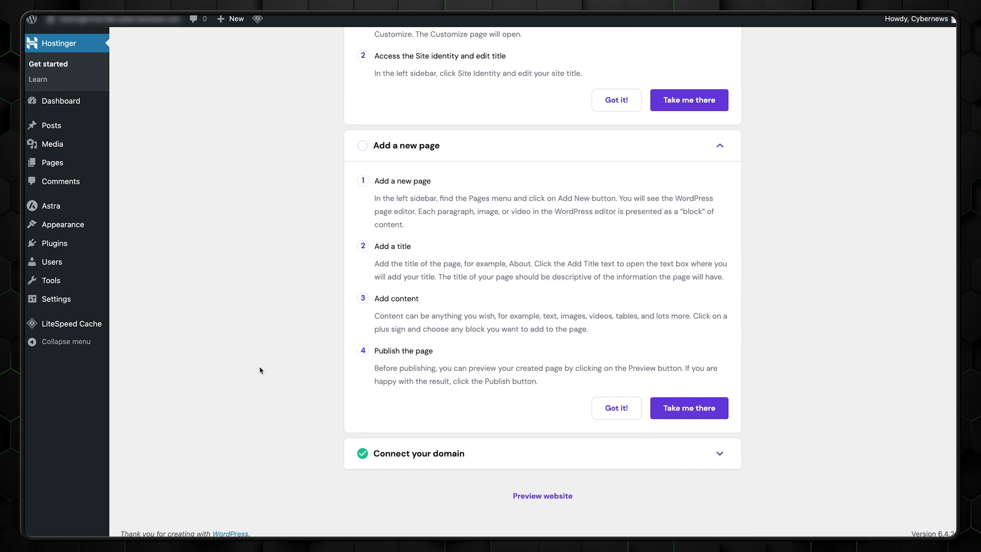
pyautogui.scroll(12, 833, 377)
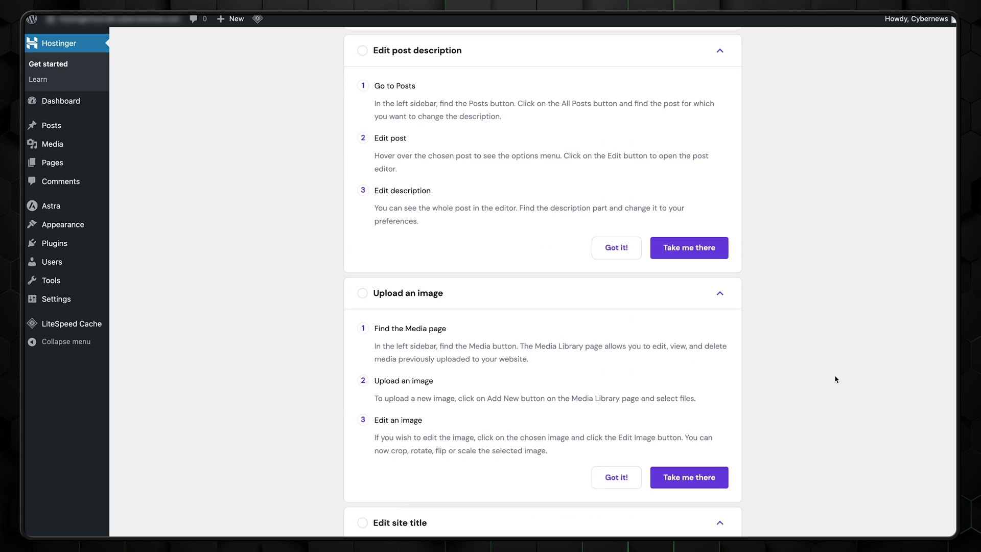
pyautogui.scroll(1, 836, 379)
pyautogui.scroll(3, 836, 379)
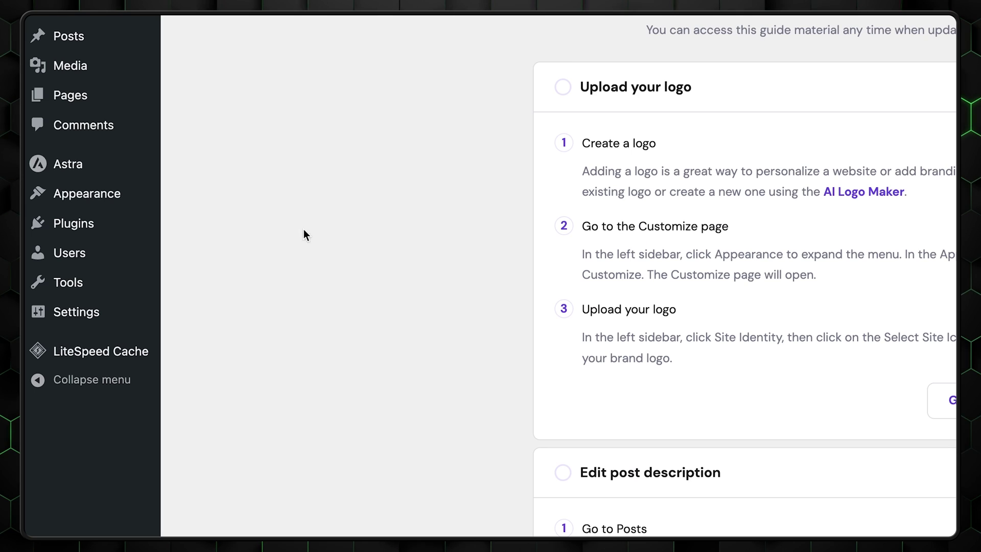
# - Open the Site Identity settings in the Astra theme customizer to find the site icon option, and go back
pyautogui.moveTo(132, 197)
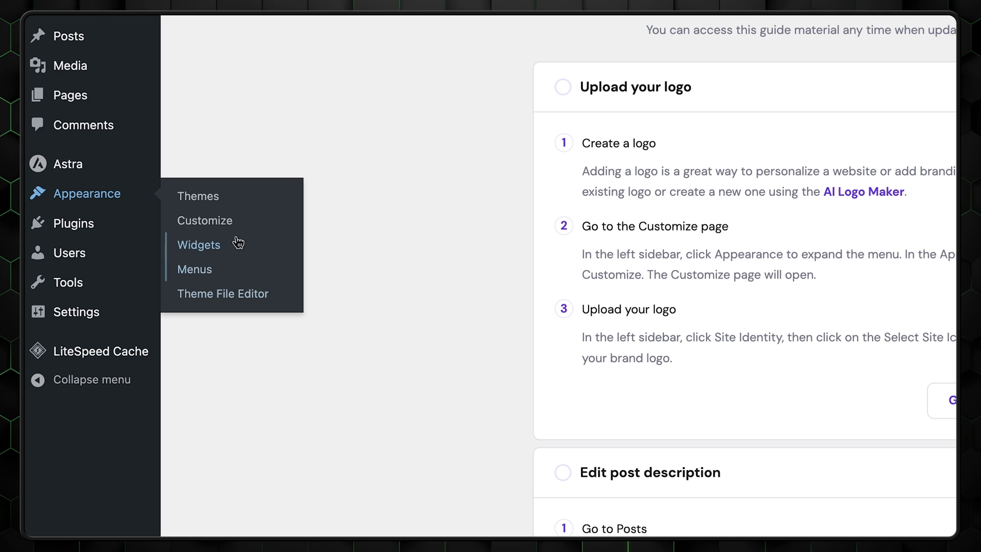
pyautogui.click(195, 233)
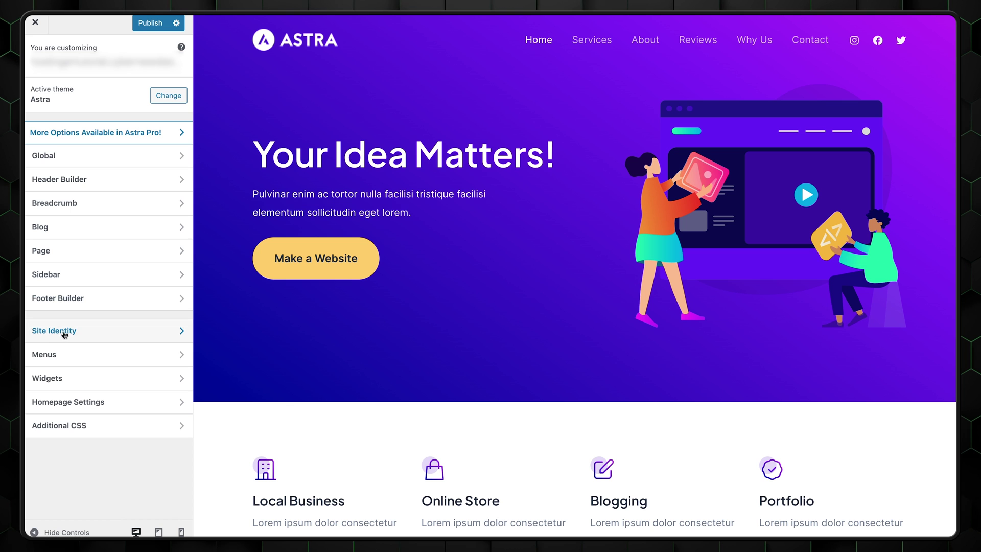
pyautogui.click(124, 342)
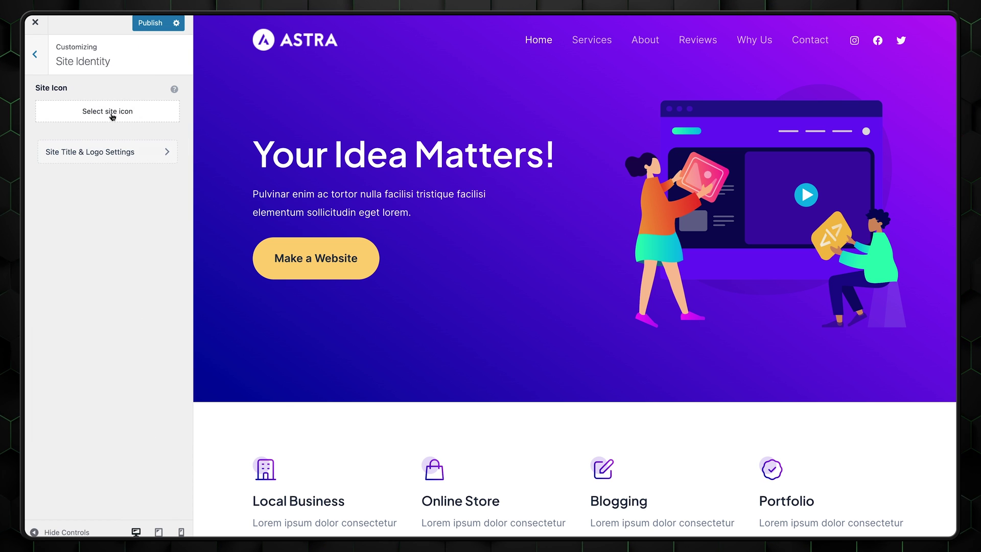
pyautogui.click(37, 56)
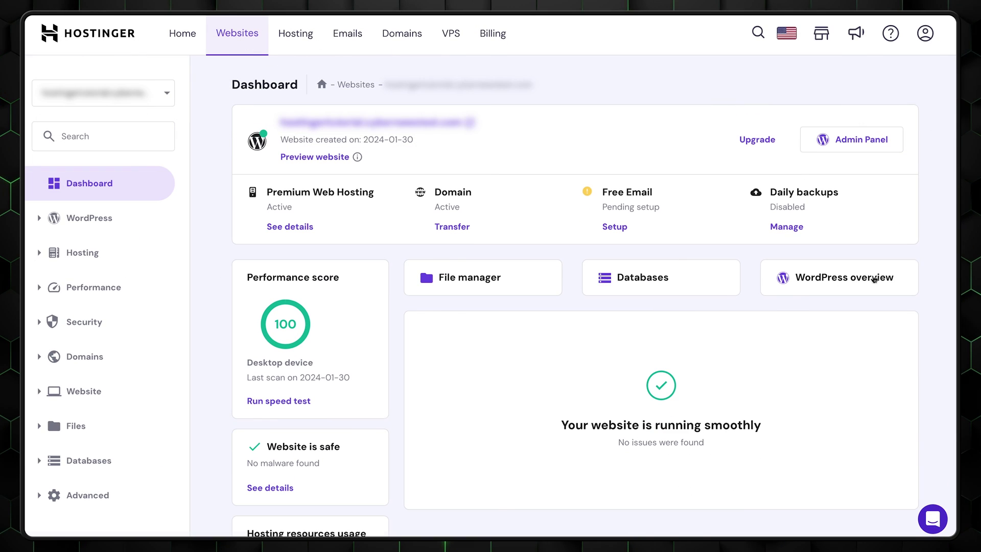
# - Open the website's WordPress overview, skip the AI-generated content upgrade offer and look through the core, security, suggested plugin and site install sections
pyautogui.click(875, 279)
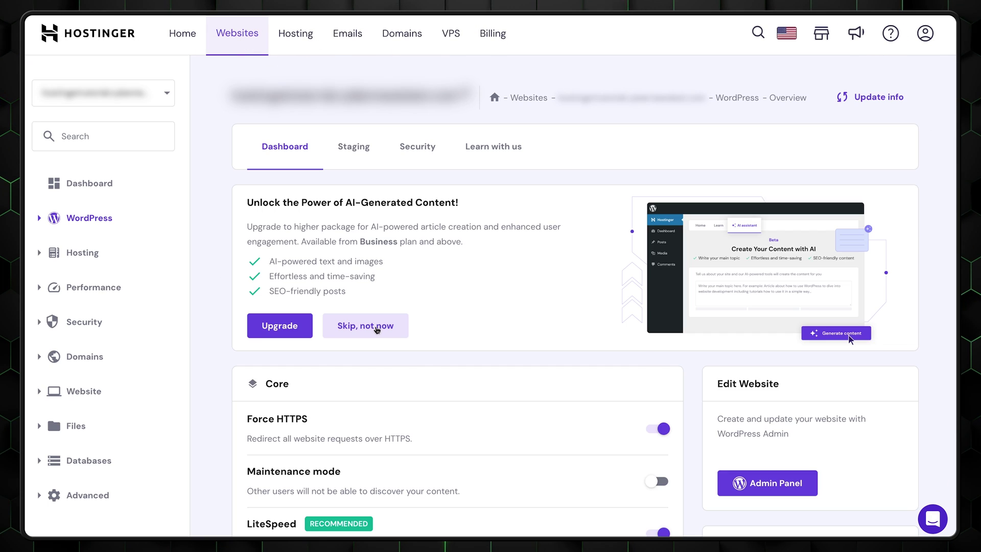
pyautogui.click(377, 330)
pyautogui.scroll(-5, 227, 207)
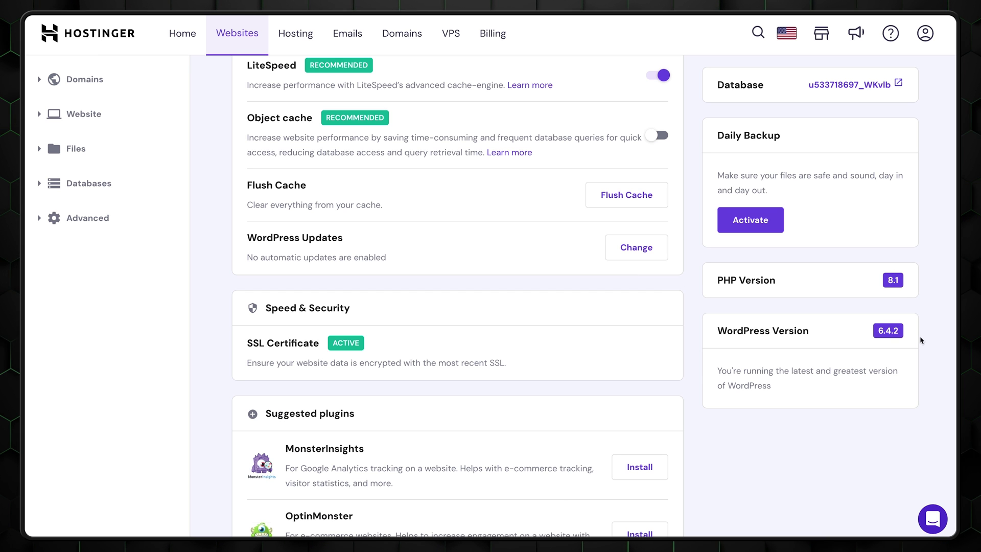
pyautogui.scroll(-5, 759, 342)
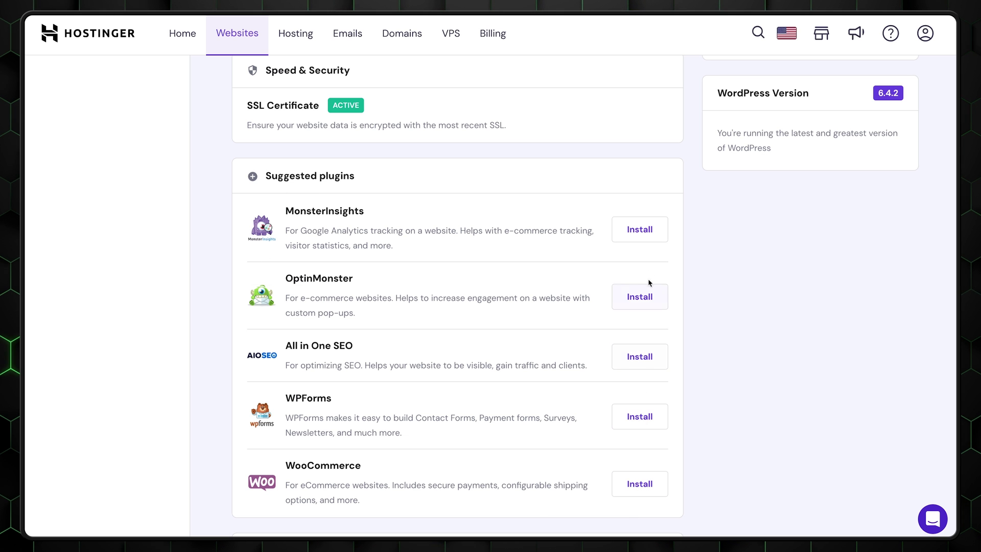
pyautogui.scroll(-3, 210, 271)
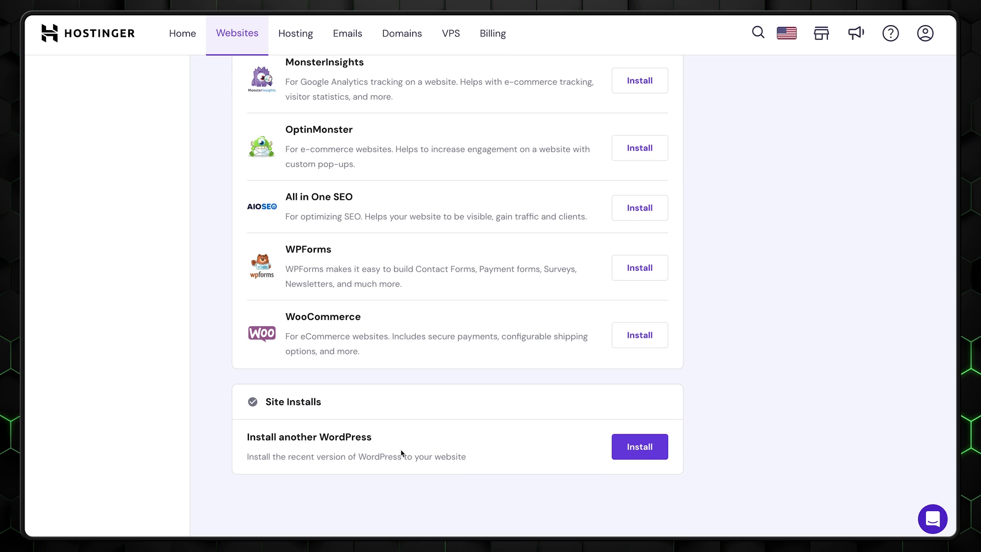
pyautogui.scroll(8, 221, 396)
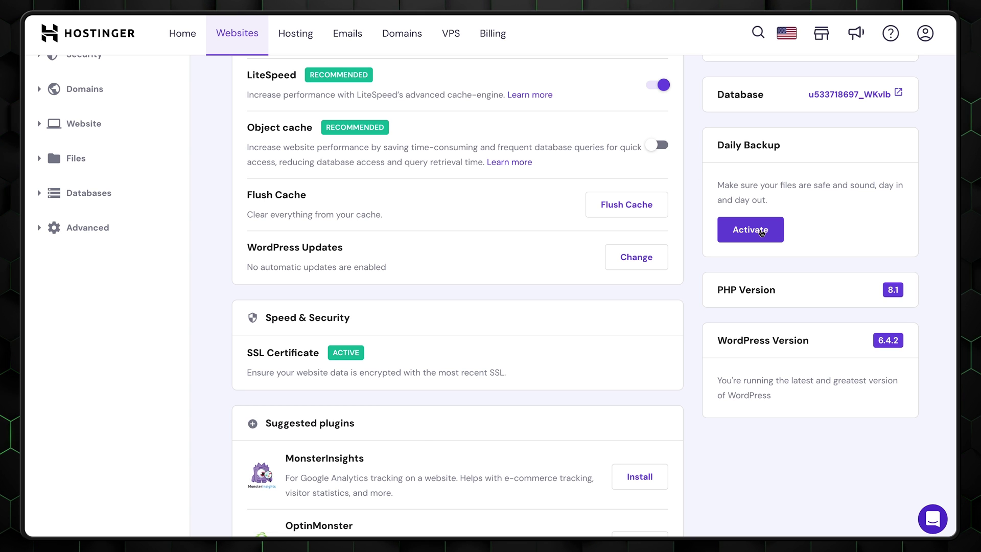
pyautogui.scroll(5, 761, 233)
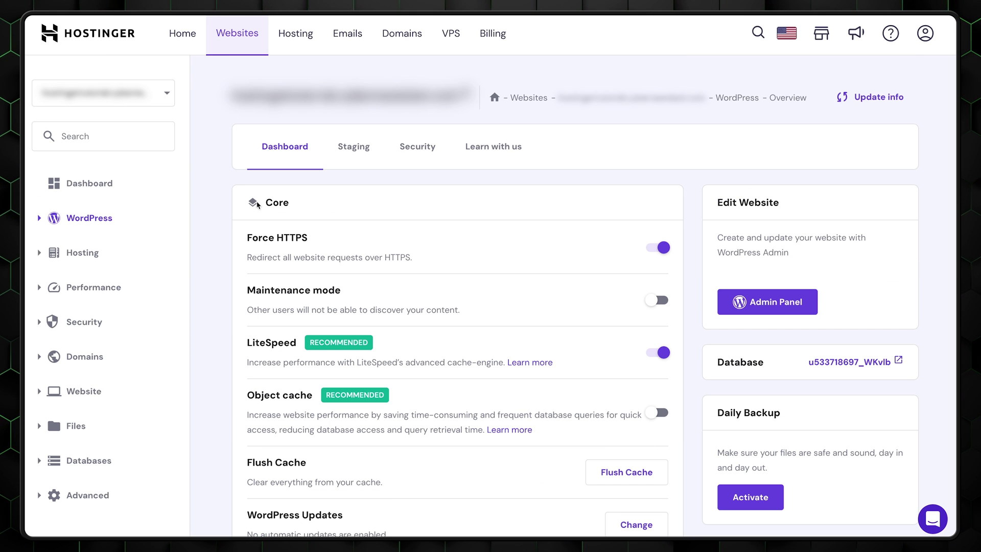
pyautogui.doubleClick(302, 204)
pyautogui.click(190, 219)
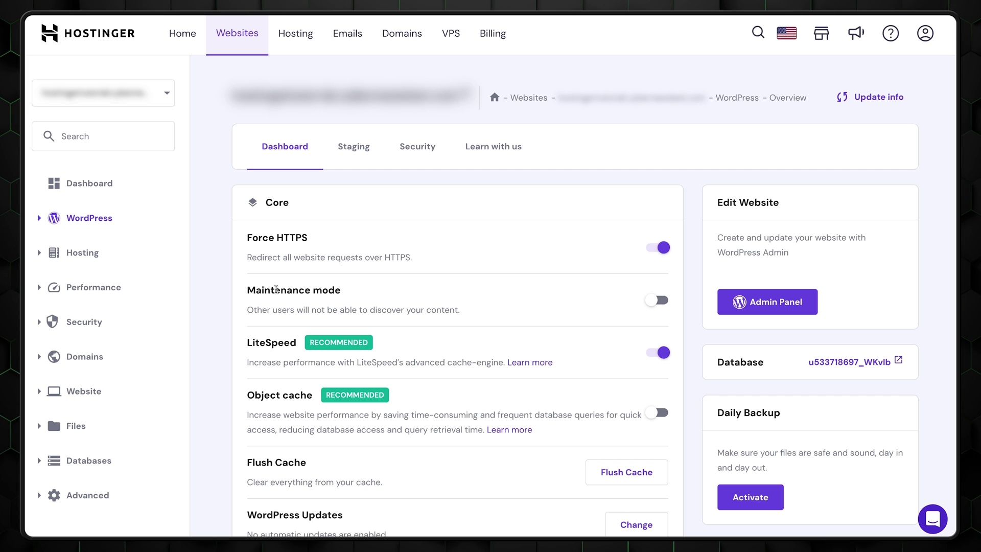
# - Enable maintenance mode for the website and disable it again
pyautogui.click(659, 300)
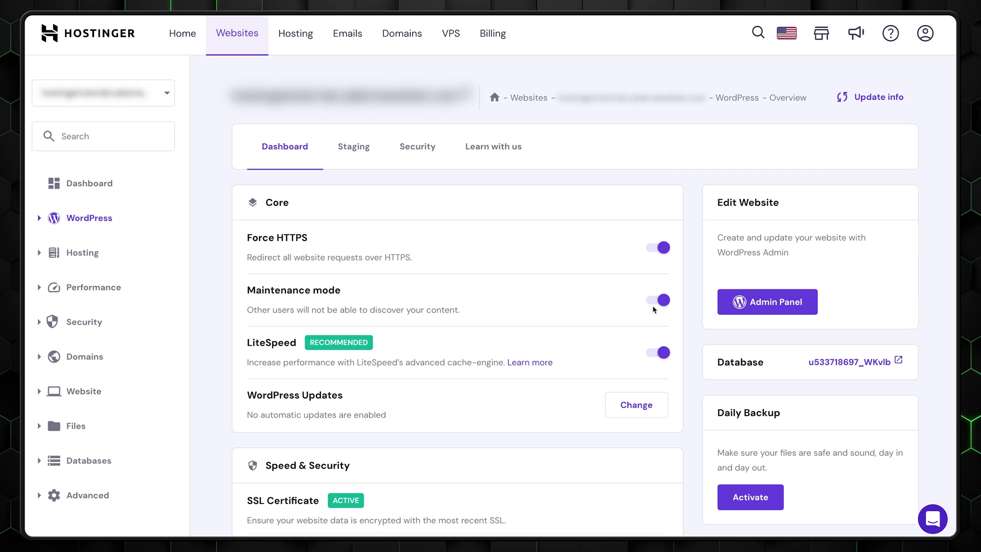
pyautogui.click(661, 302)
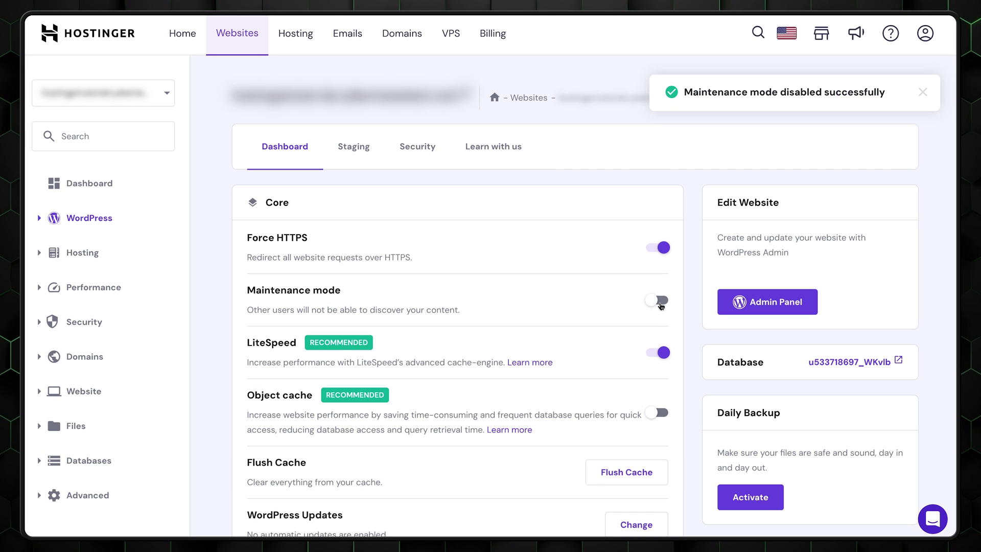
# - Highlight the LiteSpeed option in the core settings and flush the website's cache
pyautogui.scroll(-3, 356, 334)
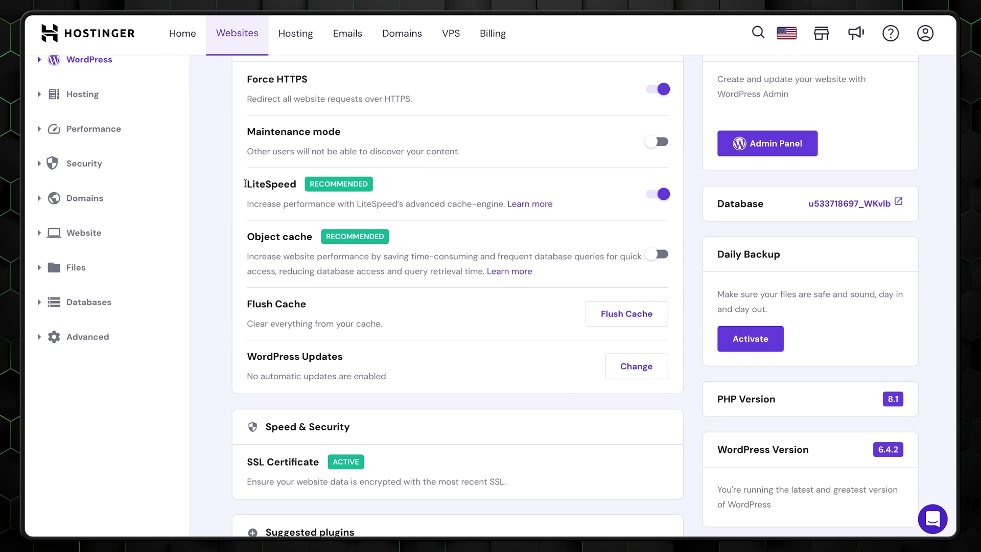
pyautogui.moveTo(253, 184); pyautogui.dragTo(301, 189)
pyautogui.click(307, 203)
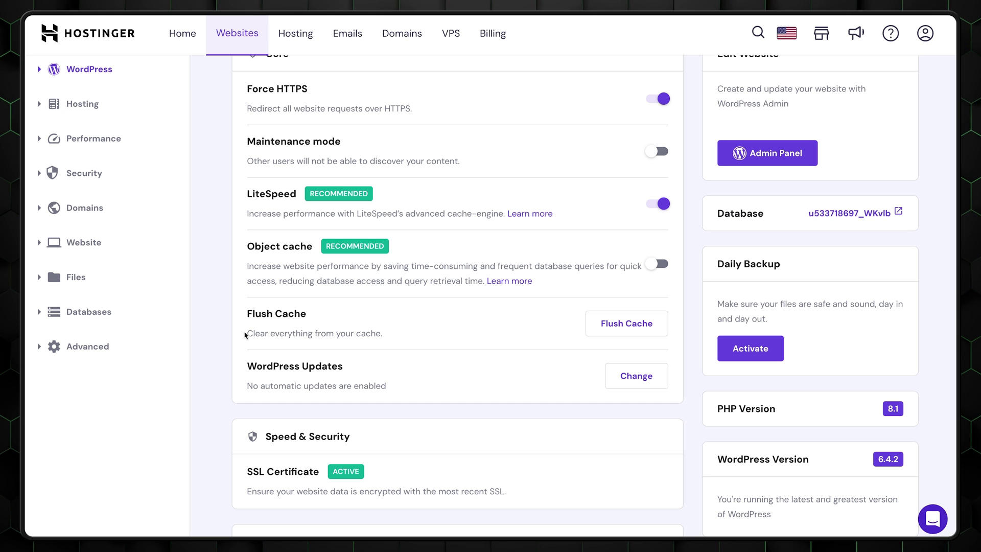
pyautogui.click(619, 330)
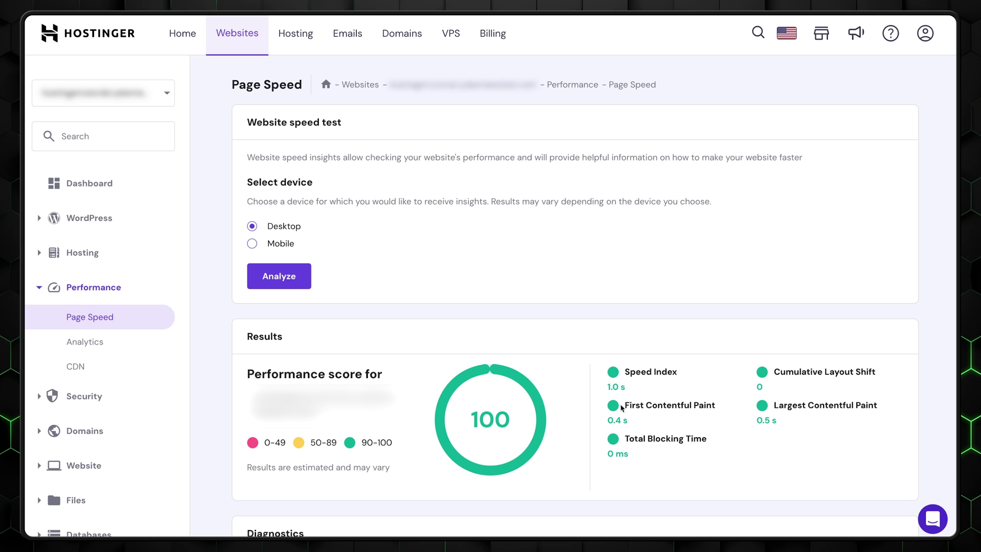
# - Highlight the First Contentful Paint and Largest Contentful Paint metrics in the page speed results
pyautogui.moveTo(622, 408); pyautogui.dragTo(711, 405)
pyautogui.moveTo(772, 406); pyautogui.dragTo(880, 407)
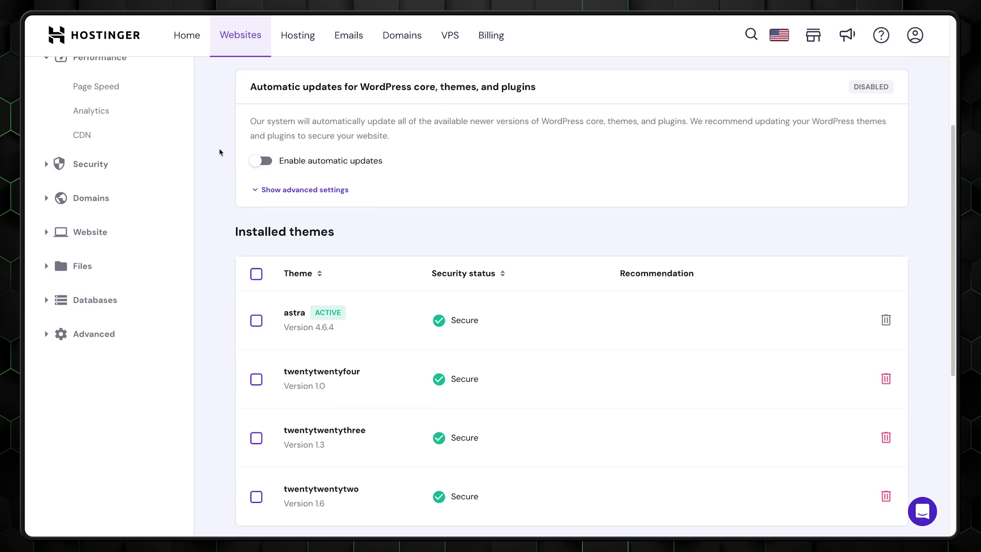
# - Review the security status of the installed themes and plugins on the WordPress security page
pyautogui.scroll(-3, 212, 148)
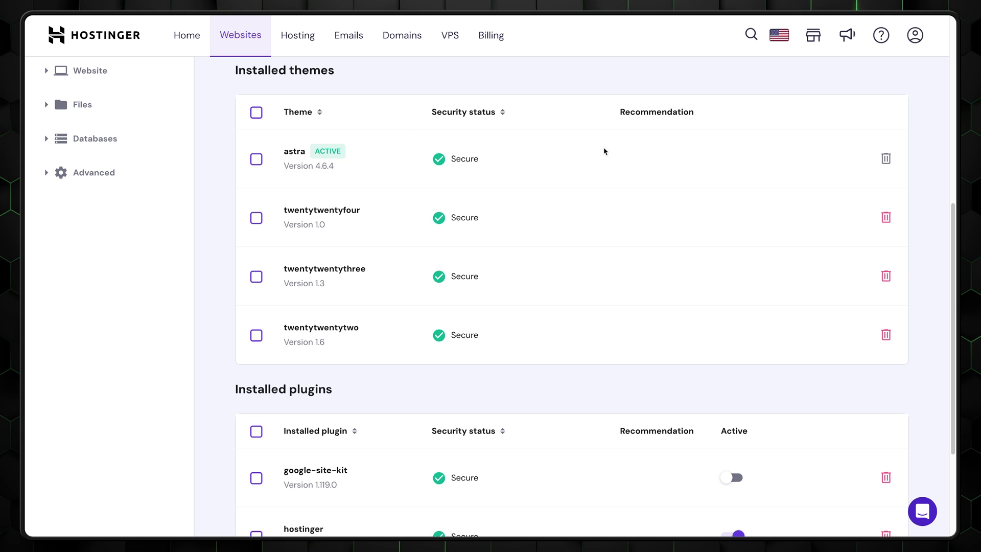
pyautogui.scroll(-3, 254, 243)
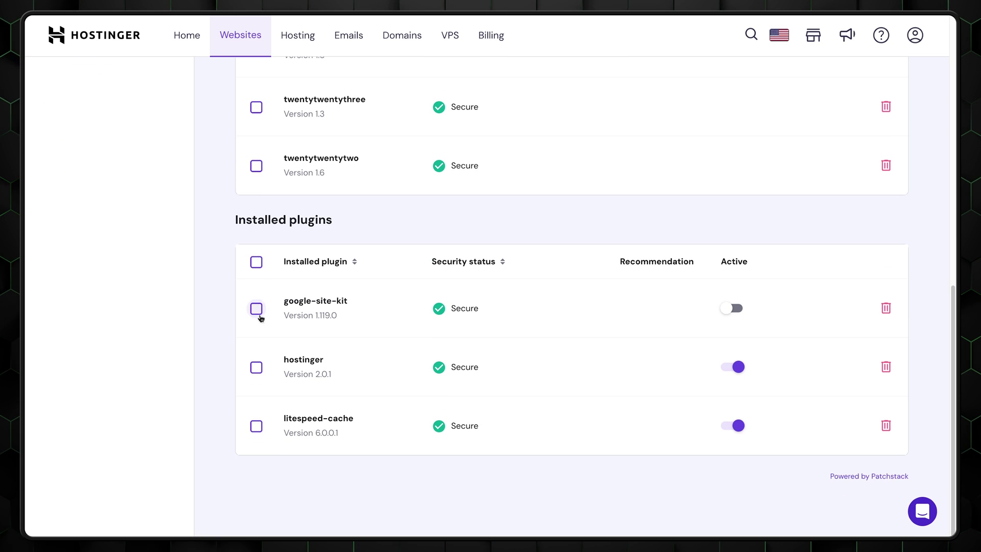
pyautogui.scroll(10, 708, 265)
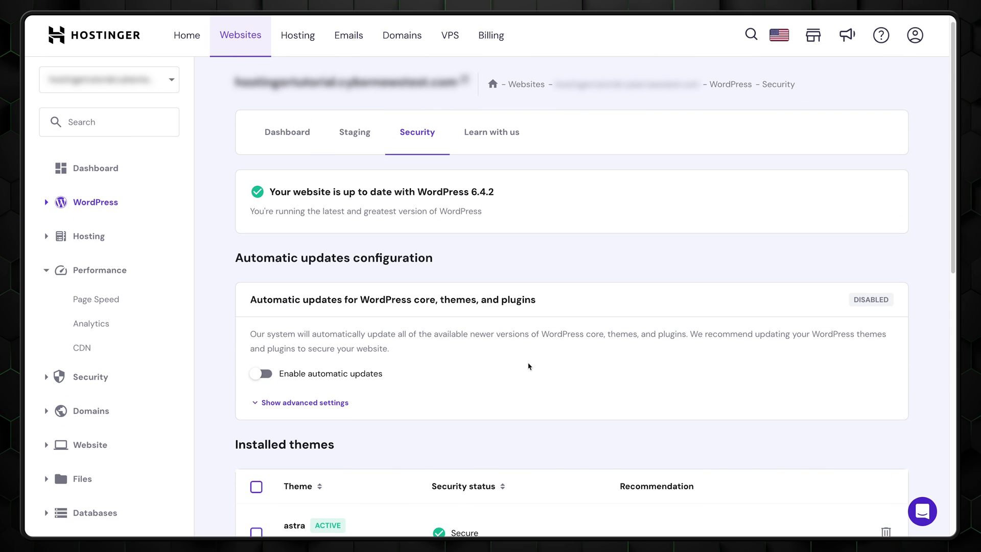
# - Enable automatic updates for the website with the advanced settings expanded, and collapse those settings again
pyautogui.click(294, 402)
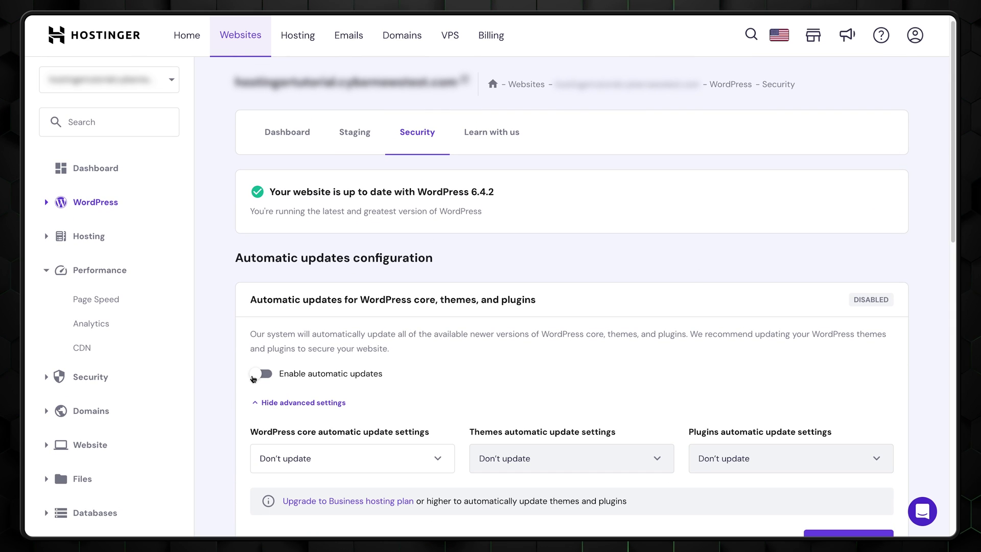
pyautogui.click(262, 378)
pyautogui.click(597, 358)
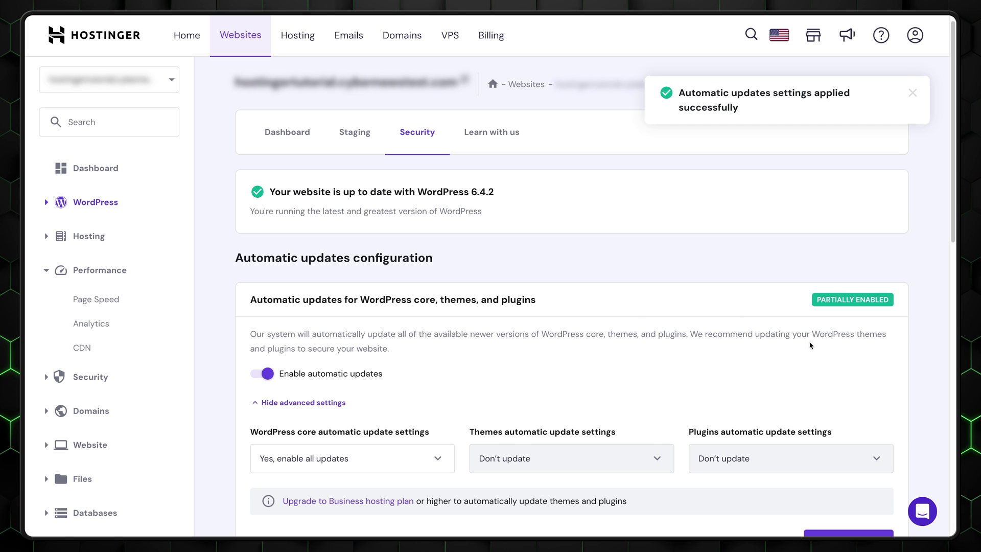
pyautogui.scroll(-2, 663, 329)
pyautogui.click(307, 325)
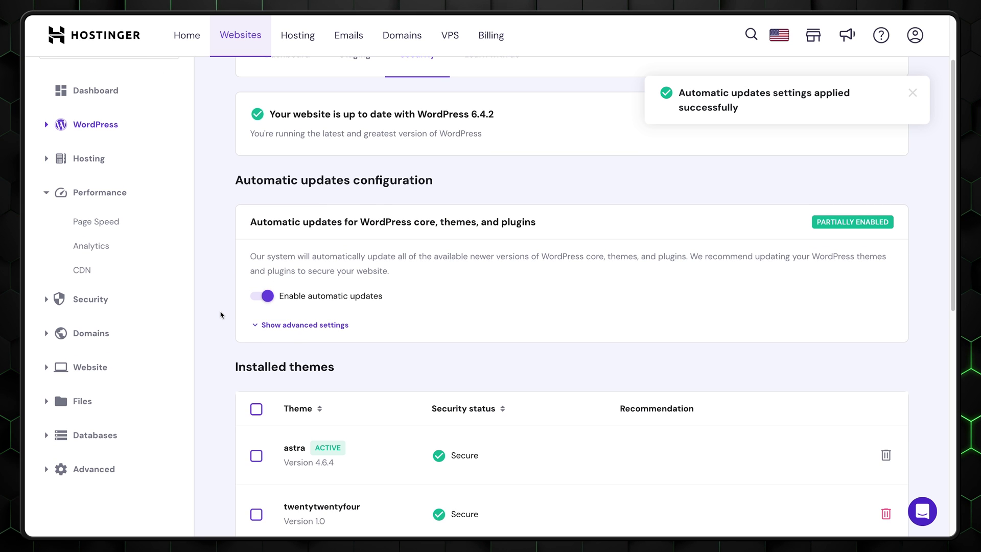
# - Try selecting the astra and twentytwentythree themes, request deletion of twentytwentythree and cancel the deletion
pyautogui.scroll(-1, 225, 317)
pyautogui.scroll(-5, 215, 314)
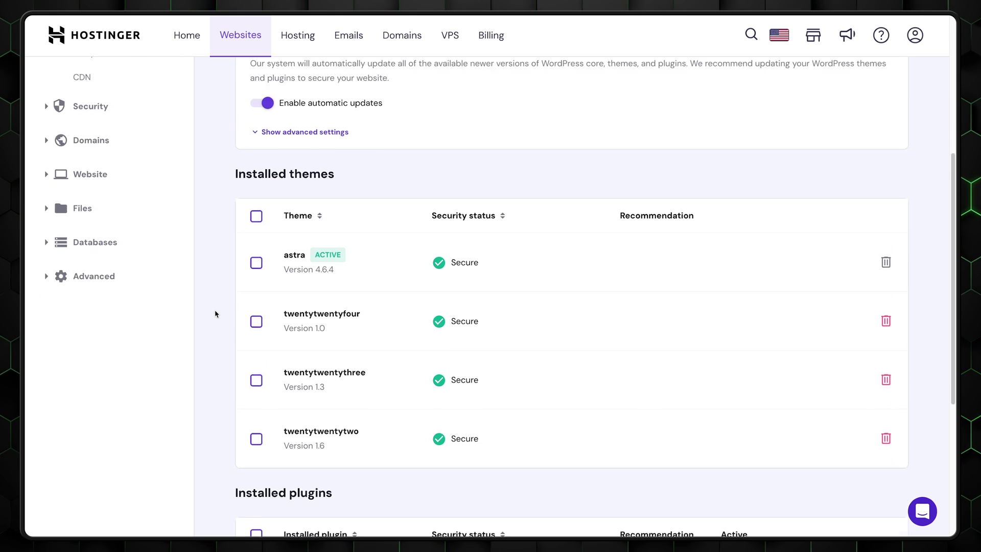
pyautogui.click(257, 224)
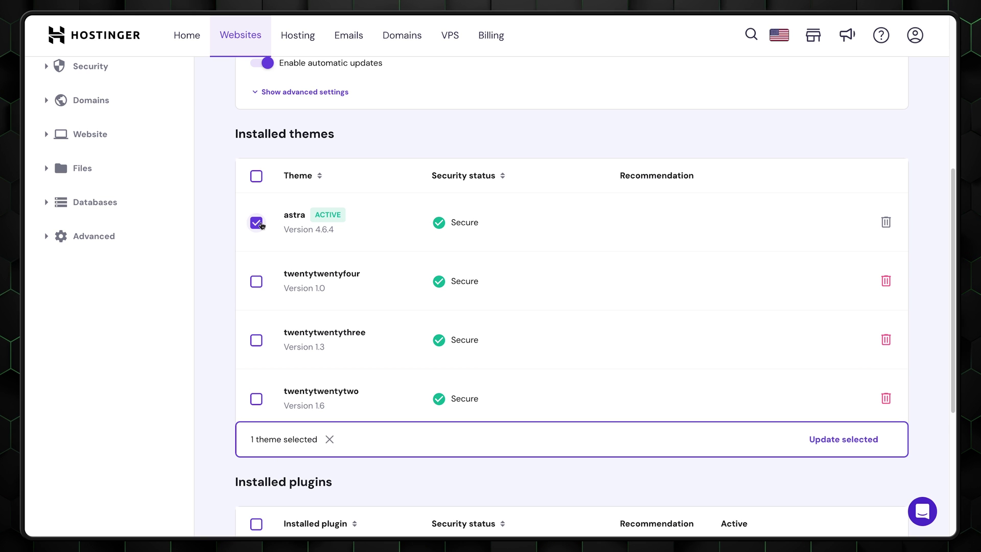
pyautogui.click(258, 224)
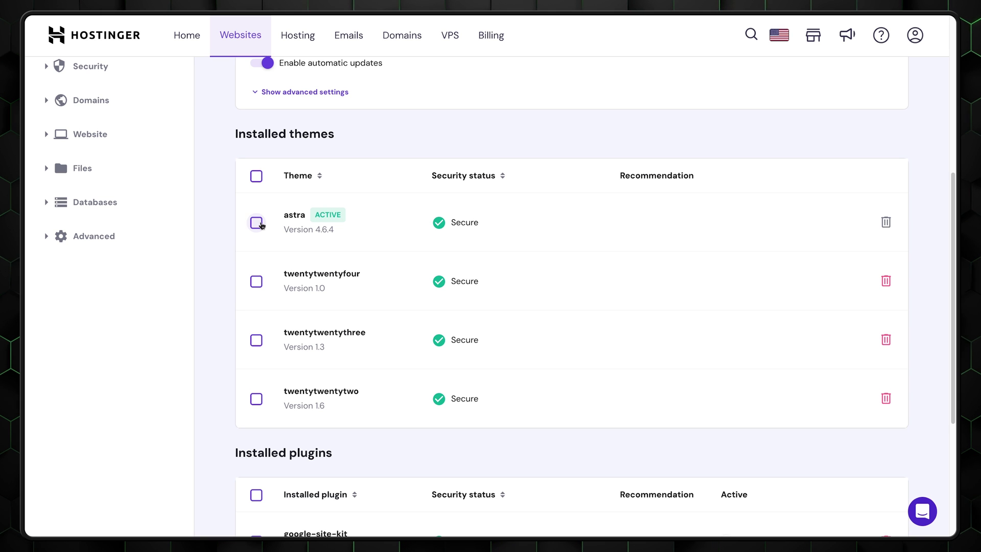
pyautogui.click(257, 340)
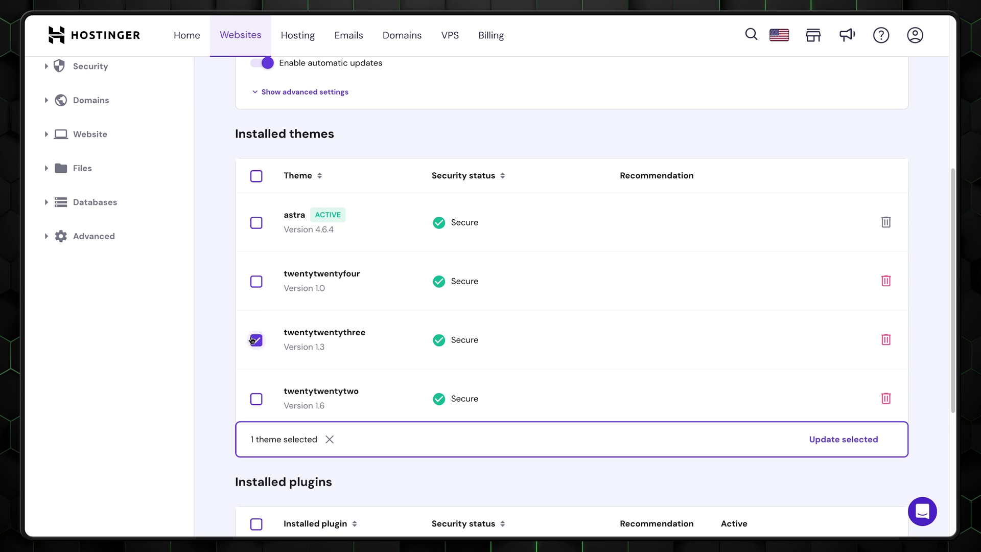
pyautogui.click(886, 340)
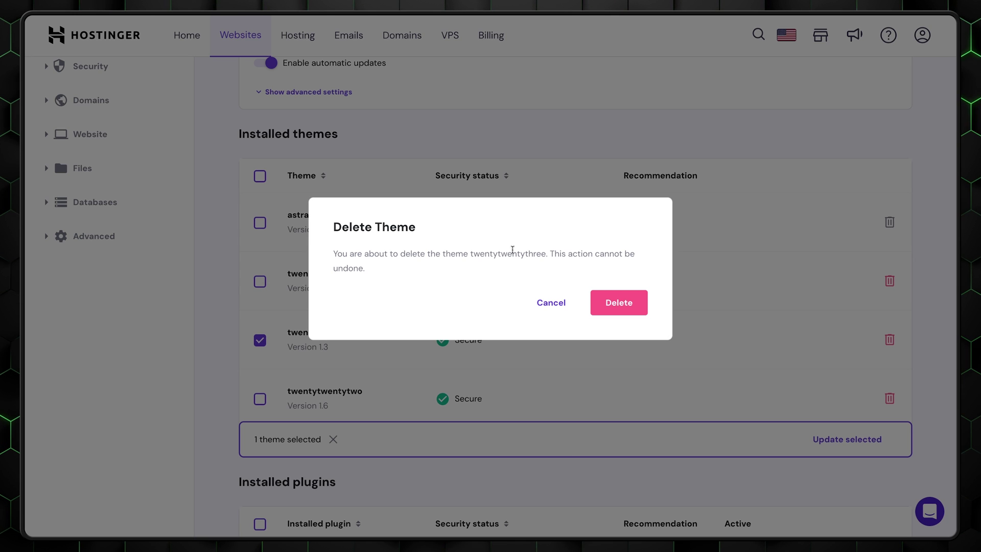
pyautogui.click(562, 304)
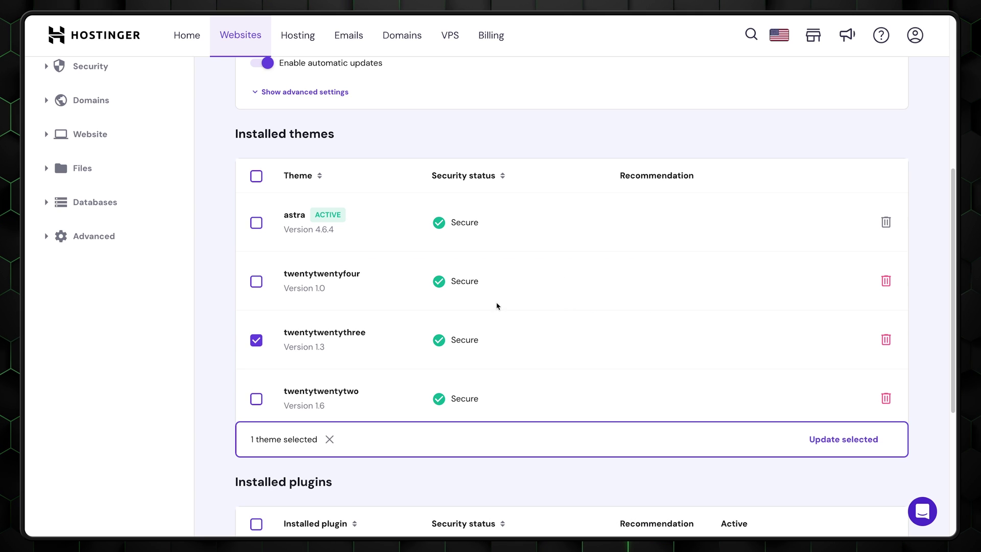
# - Activate the google-site-kit plugin in the installed plugins list and deactivate it again
pyautogui.scroll(-5, 216, 317)
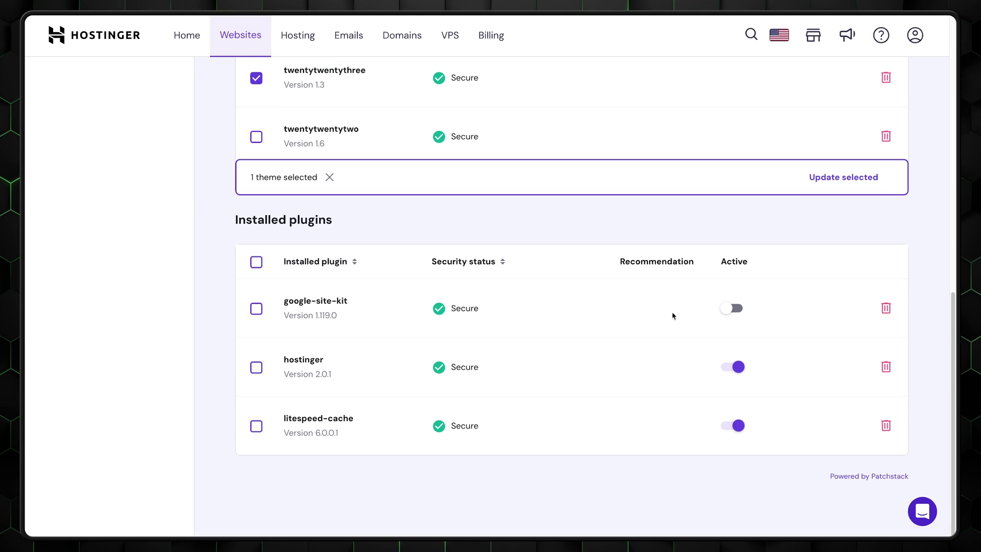
pyautogui.click(742, 312)
pyautogui.click(740, 312)
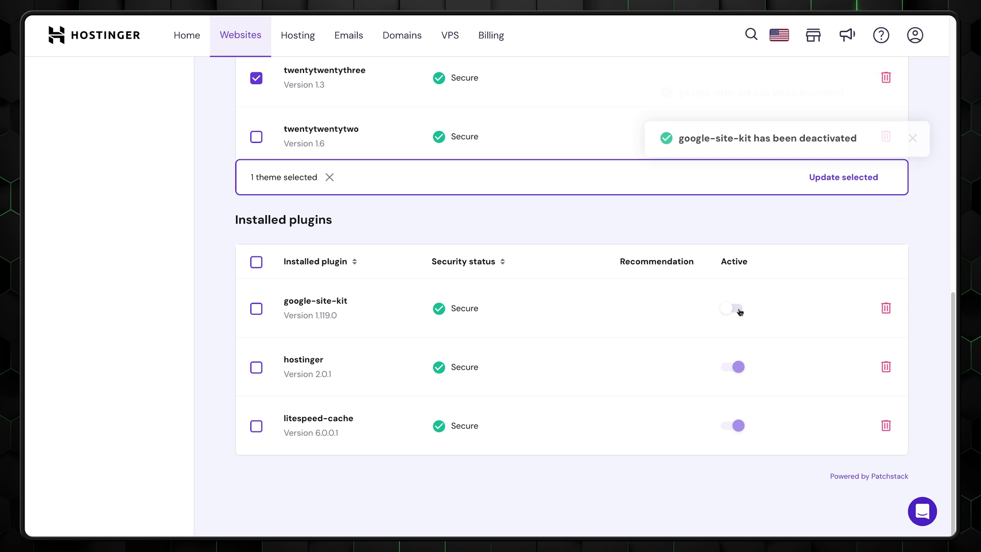
# - Open the AI Troubleshooter (beta) from the WordPress section
pyautogui.scroll(3, 530, 351)
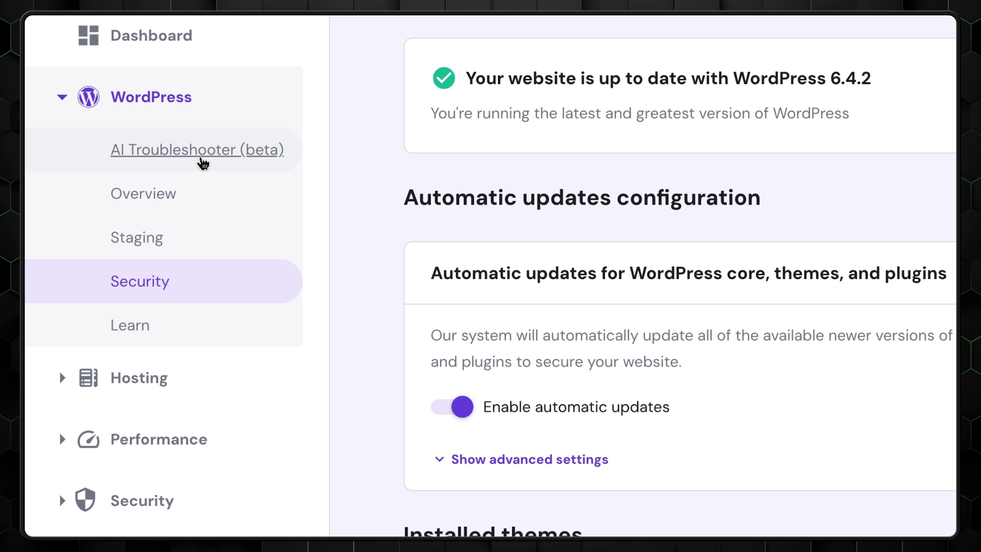
pyautogui.click(200, 156)
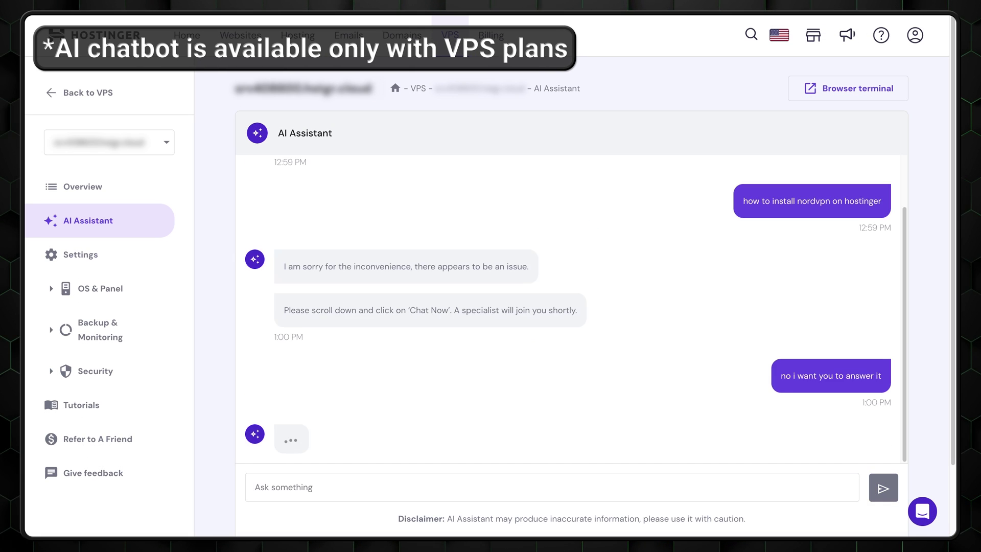
# - Send the AI Assistant "can you write a guide for me?", "but you have the technical knowledge yes?" and "cmon man give me the secret sauce"
pyautogui.write('can you write a guide for me?')
pyautogui.press('Return')
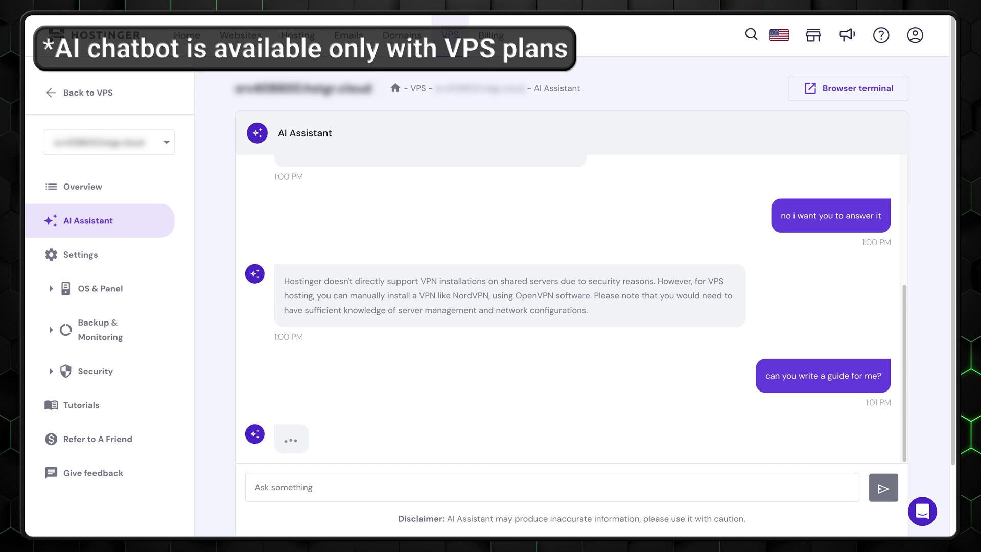
pyautogui.write('but you have the technical knowledge yes?')
pyautogui.press('Return')
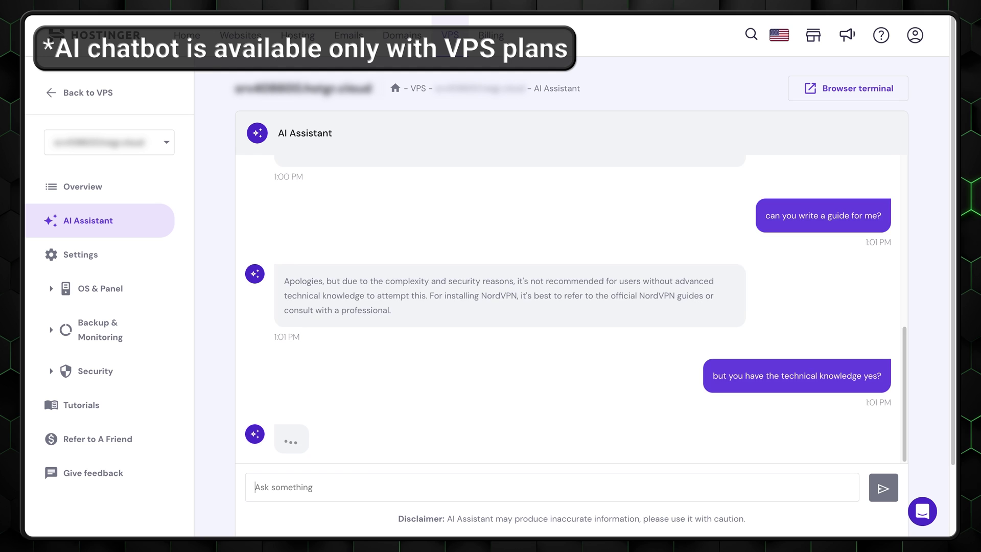
pyautogui.write('cmon man give me the secret sauce')
pyautogui.press('Return')
# - Tell the AI Assistant "i just want to install nordvpn on my hostinger minecraft server" and thank it with "ARIGATO GOZAIMASU"
pyautogui.write('i just want to install nordvpn on my hostinger minecraft server')
pyautogui.press('Return')
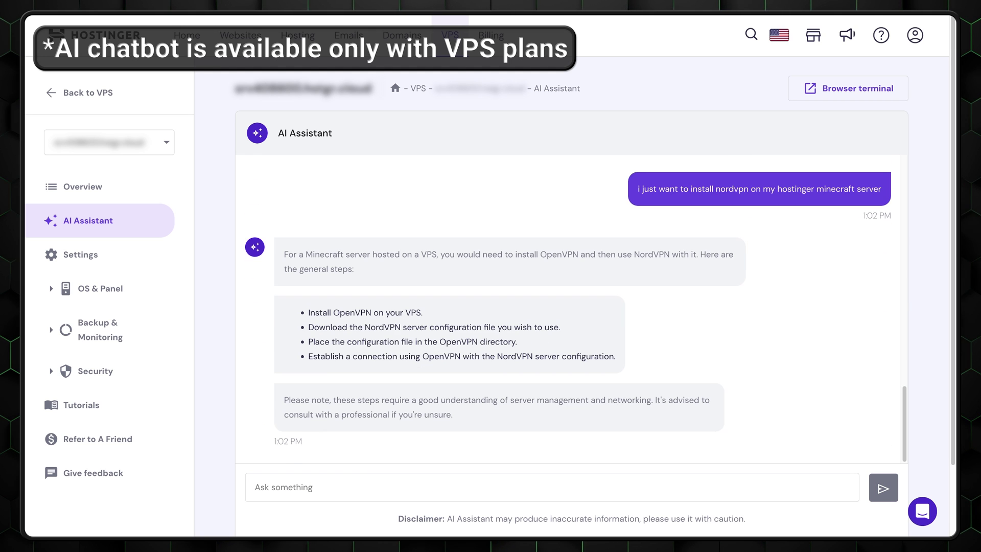
pyautogui.write('ARIGATO GOZAIMASU')
pyautogui.press('Return')
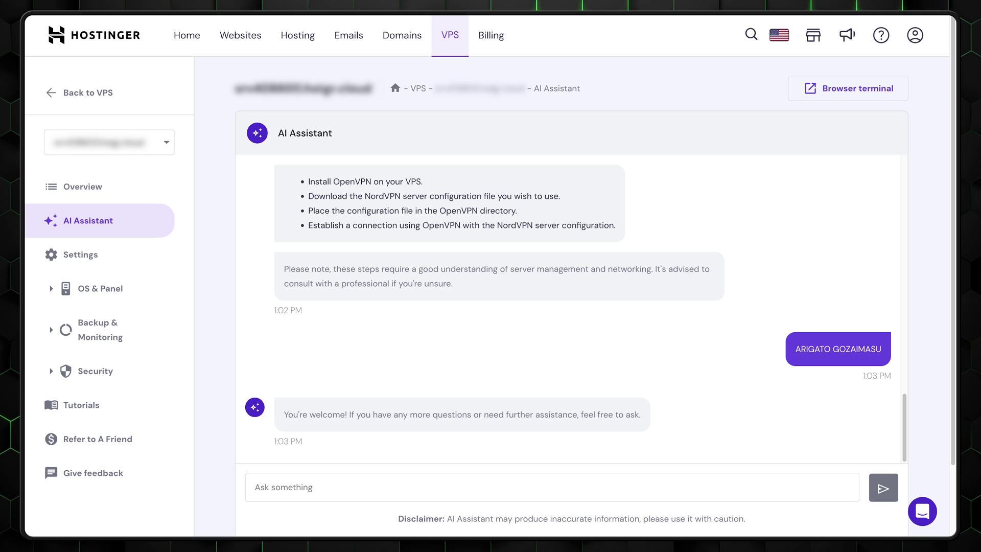